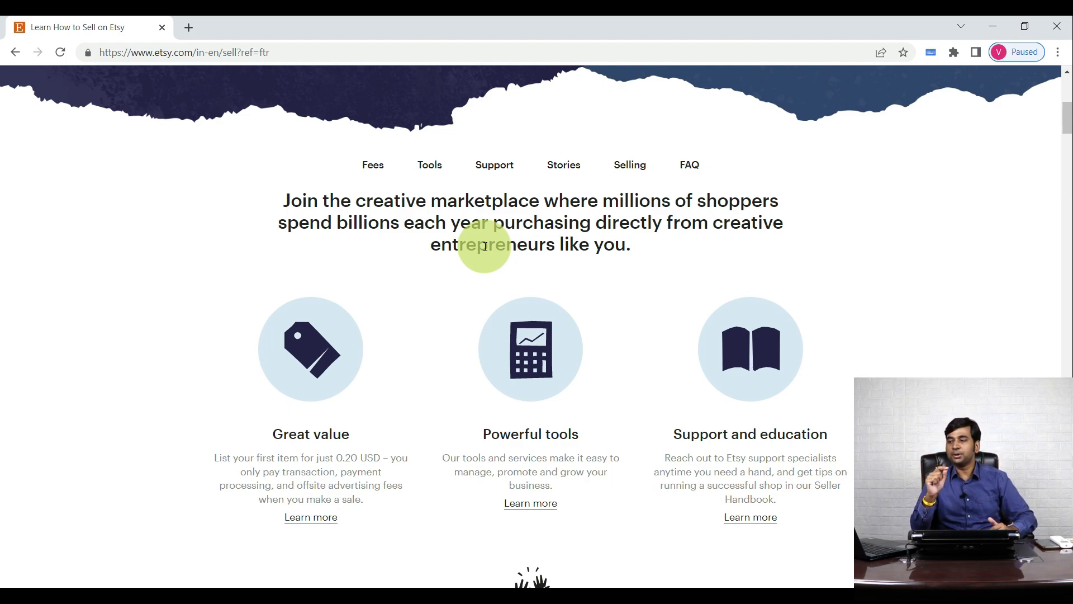
- Enter the account e-mail address, continue, and select the first name field
scroll(680, 303, "up", 6)
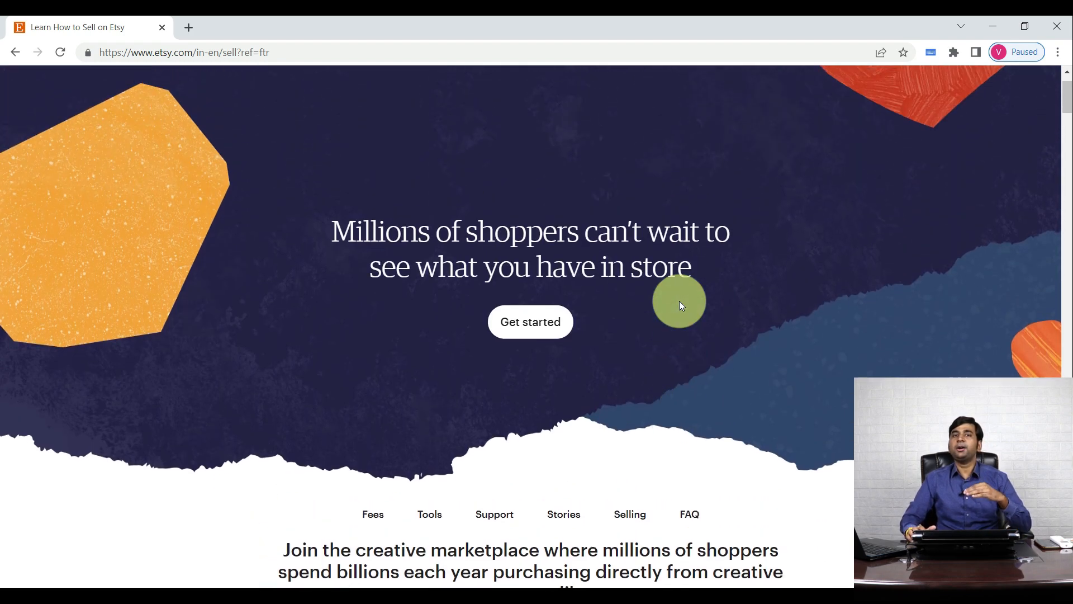
scroll(681, 305, "down", 10)
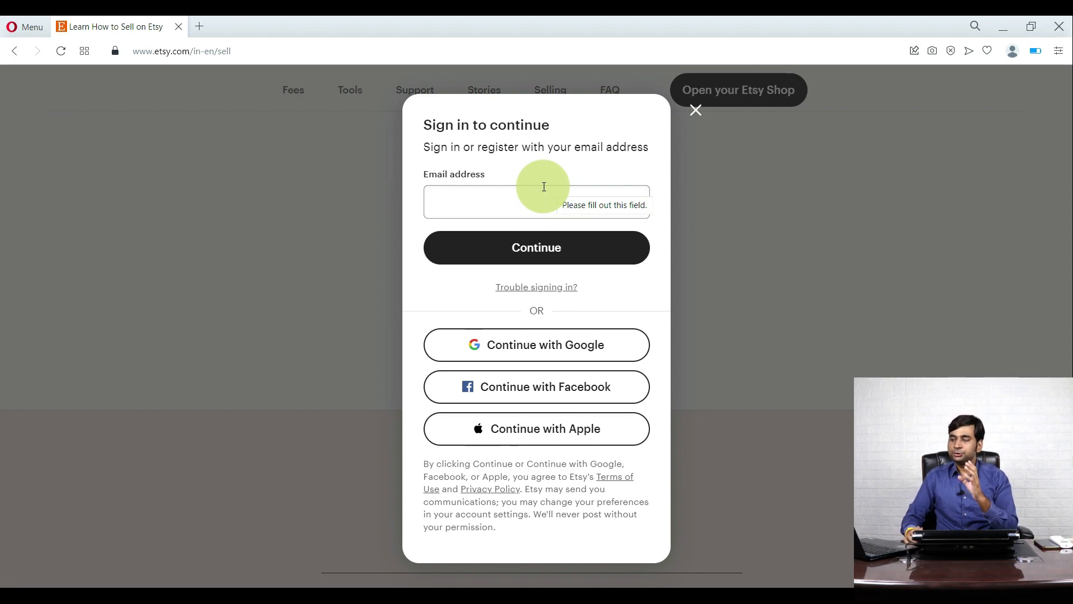
left_click(537, 207)
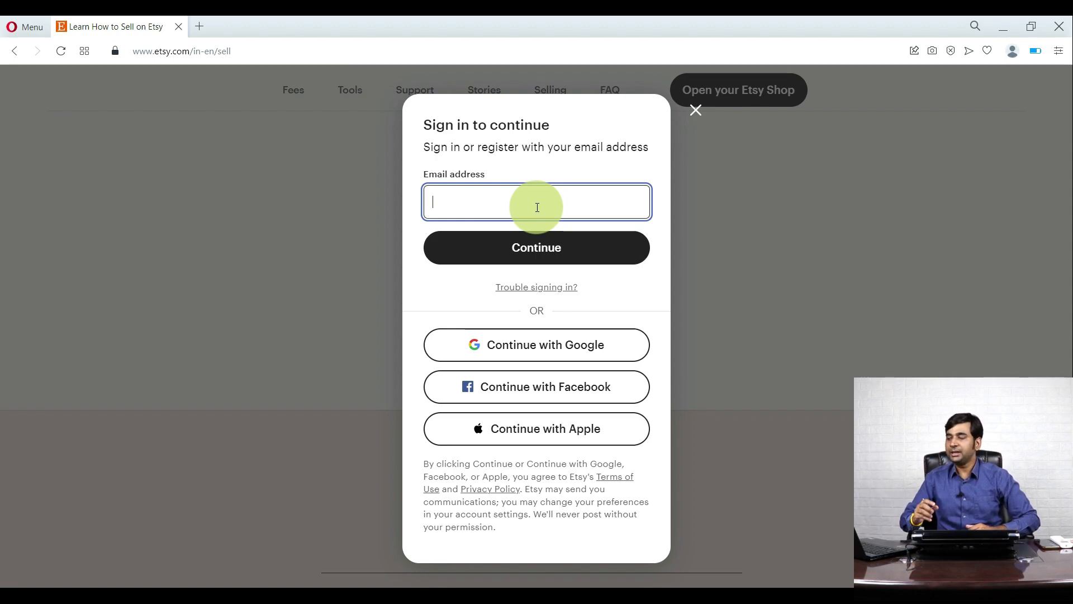
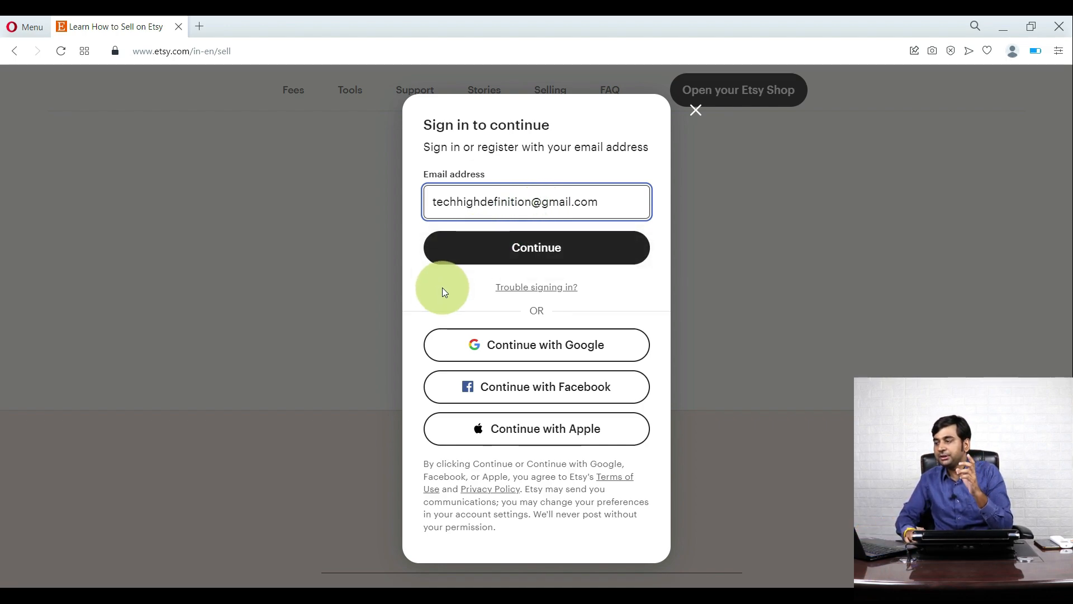
left_click(500, 250)
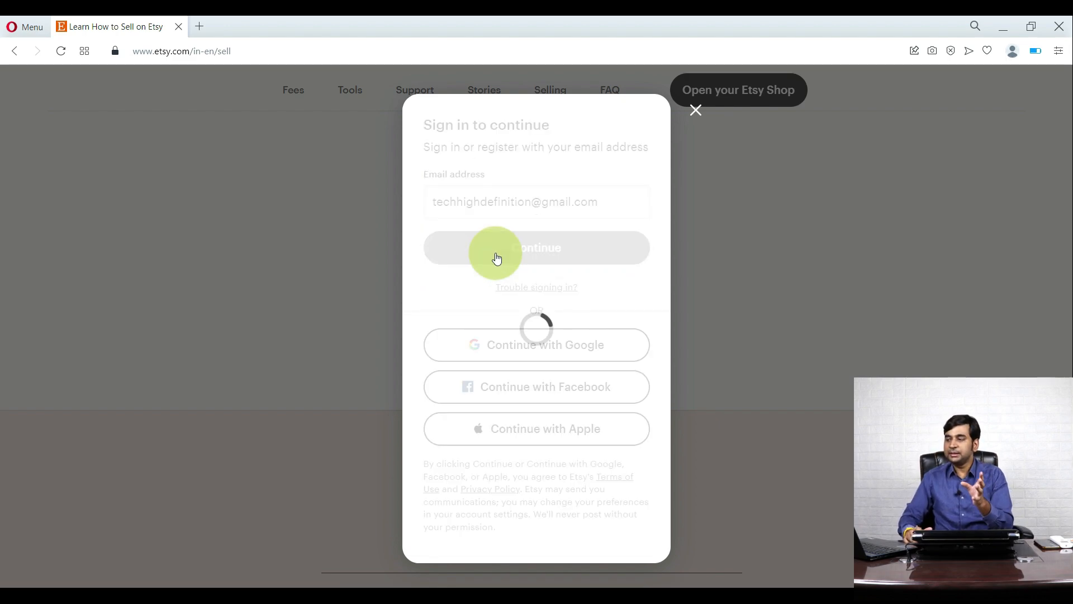
left_click(464, 302)
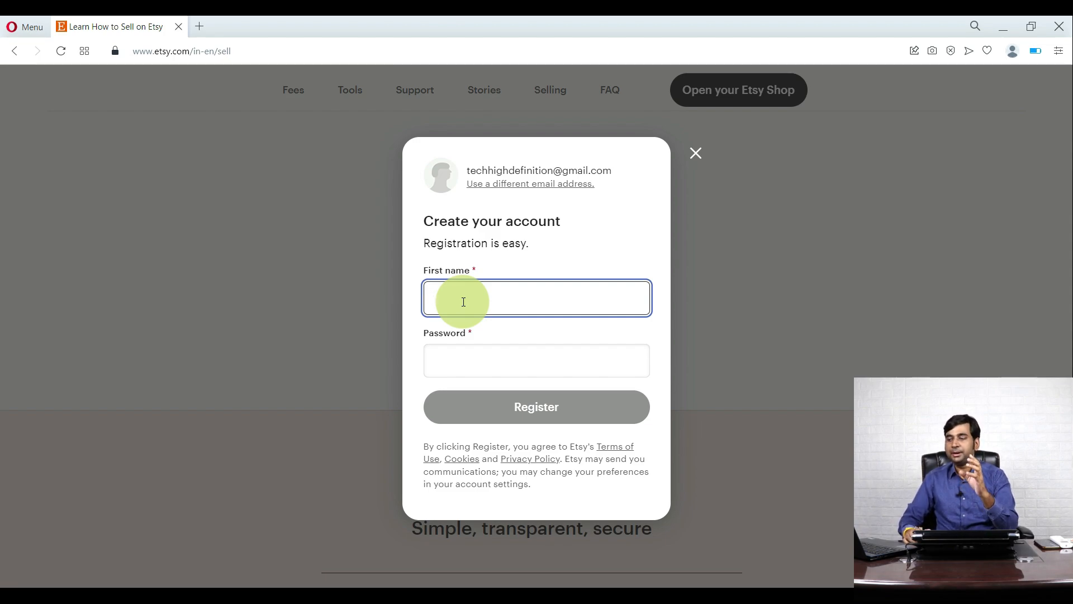
- Enter the account's first name and a password, then register the account
type("VINAY")
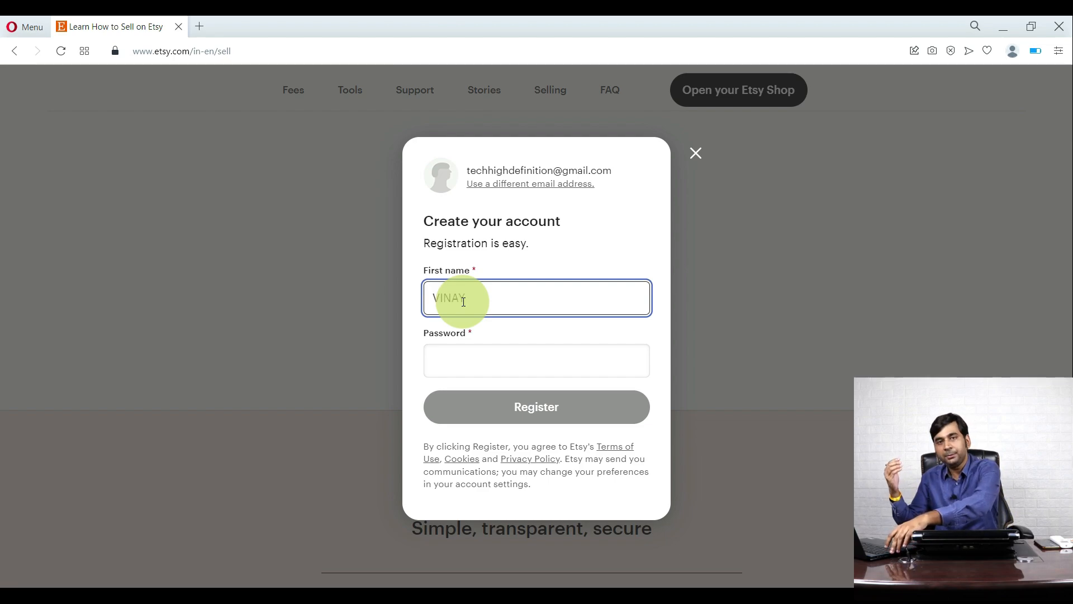
left_click(477, 361)
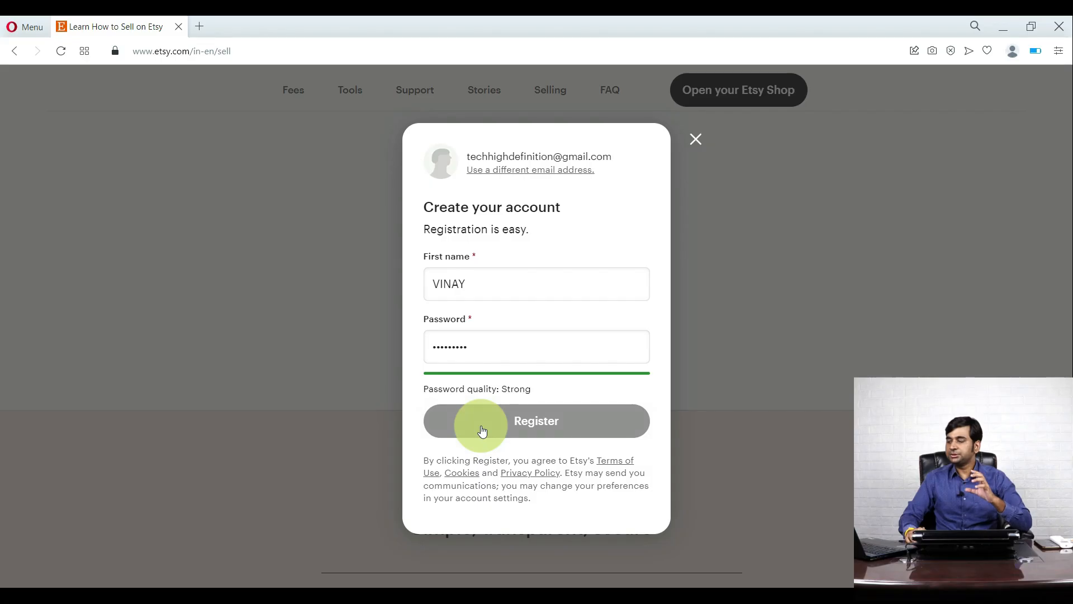
left_click(482, 431)
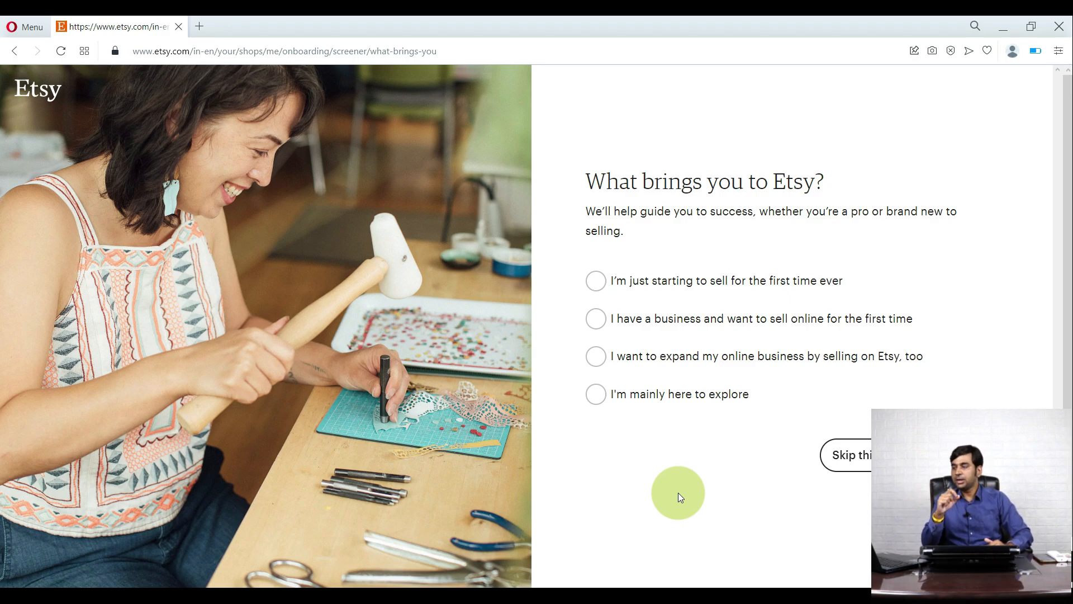
- Choose 'I want to expand my online business by selling on Etsy, too' and continue
left_click(596, 358)
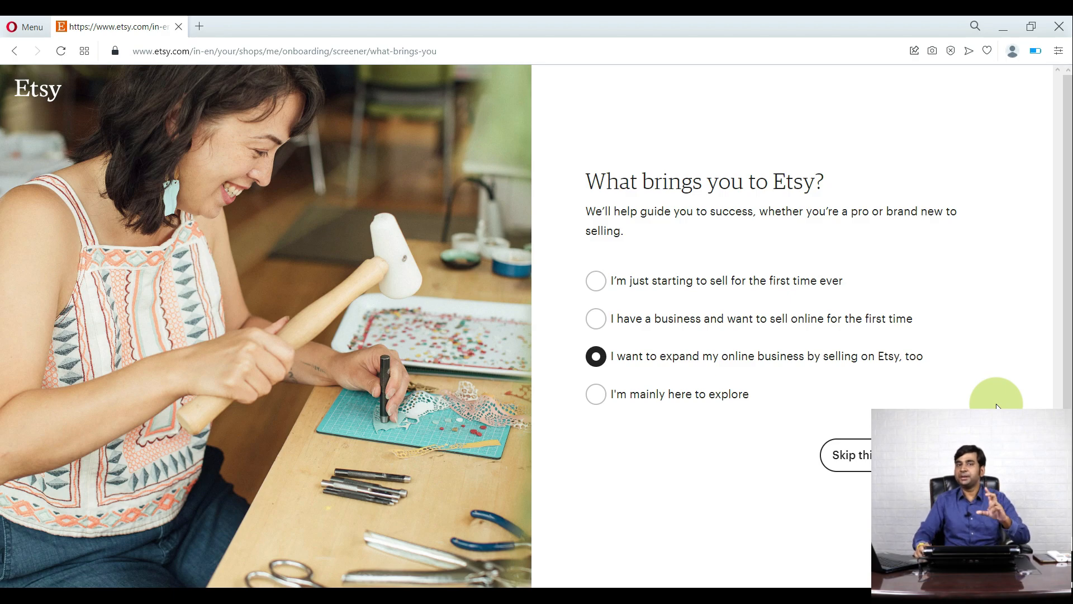
left_click(995, 455)
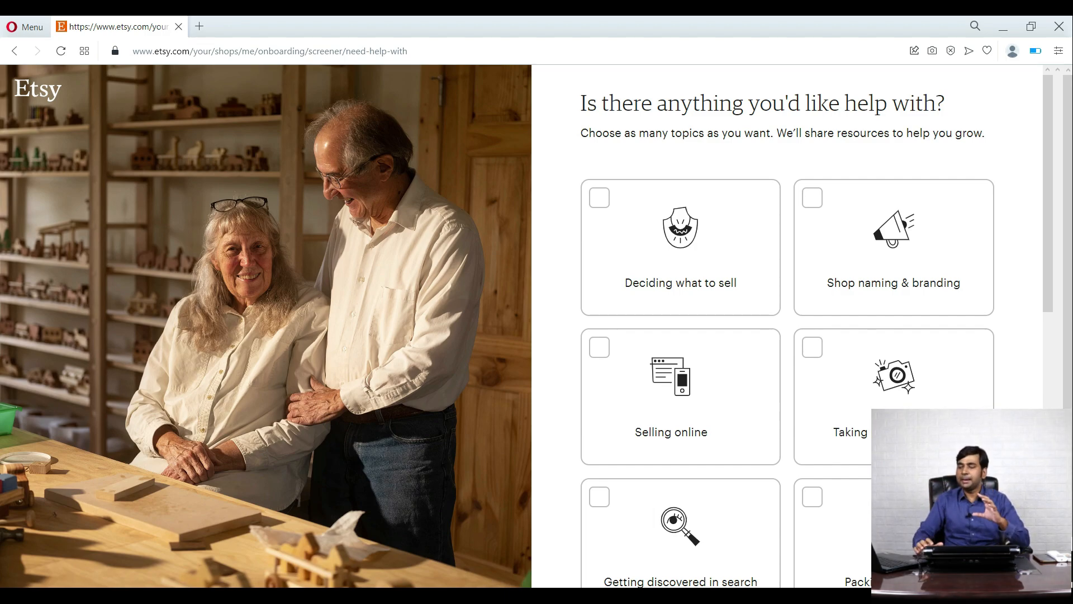
- Skip the help-topics question and choose Start your shop
scroll(630, 371, "down", 1)
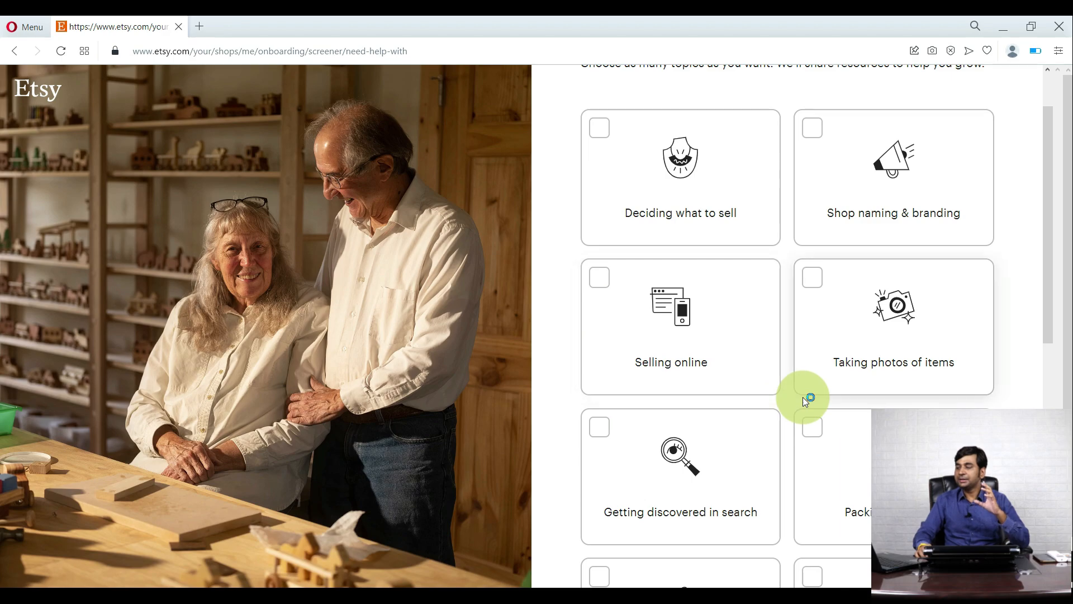
scroll(803, 397, "down", 1)
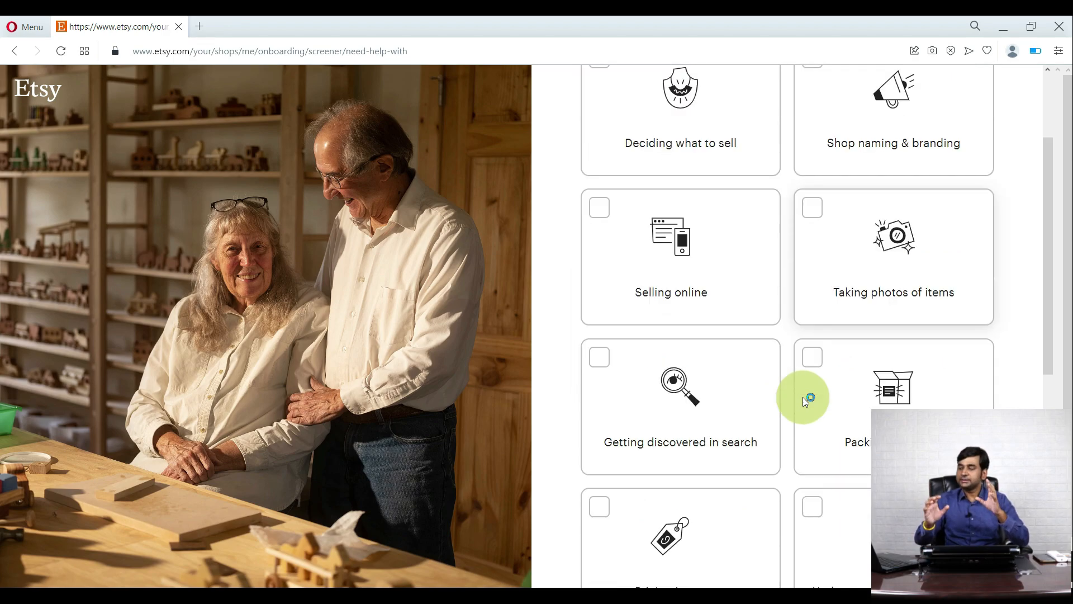
scroll(803, 397, "down", 7)
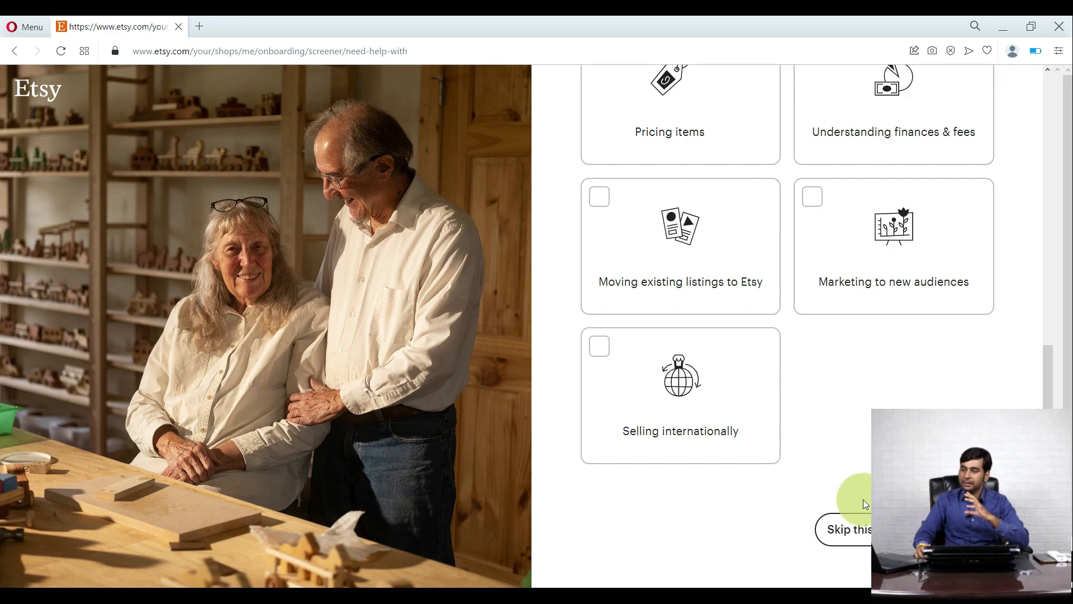
left_click(834, 529)
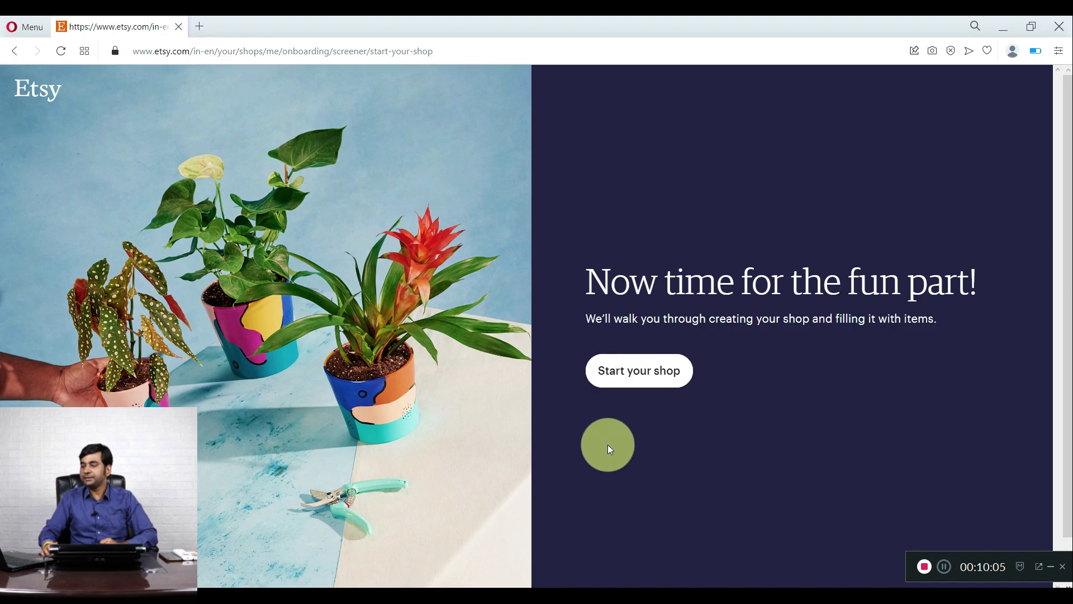
left_click(638, 378)
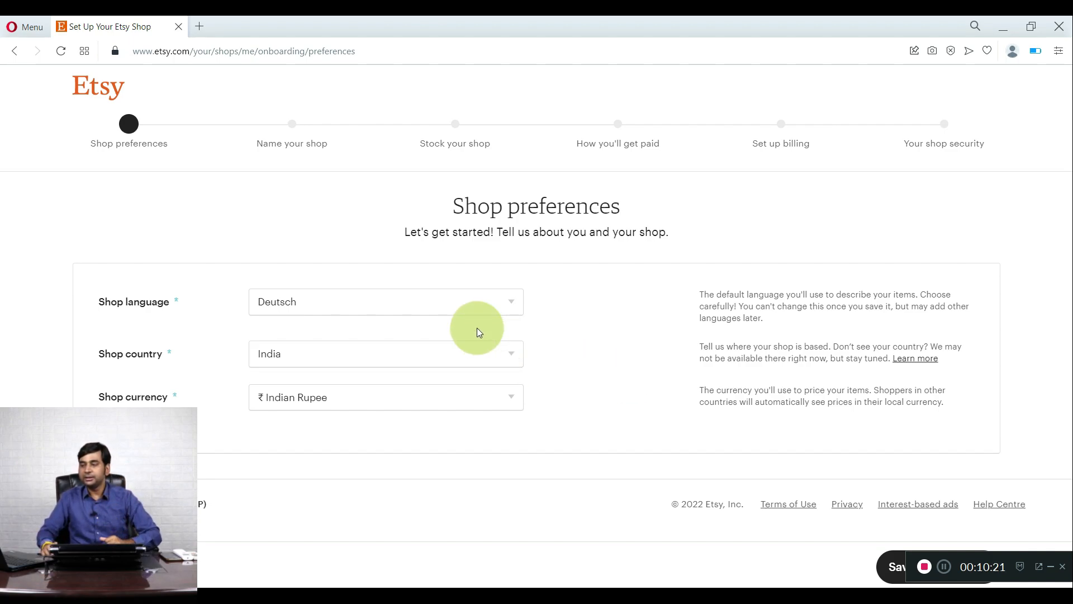
- Set shop preferences to English, India and Indian Rupee, then save and continue
left_click(458, 302)
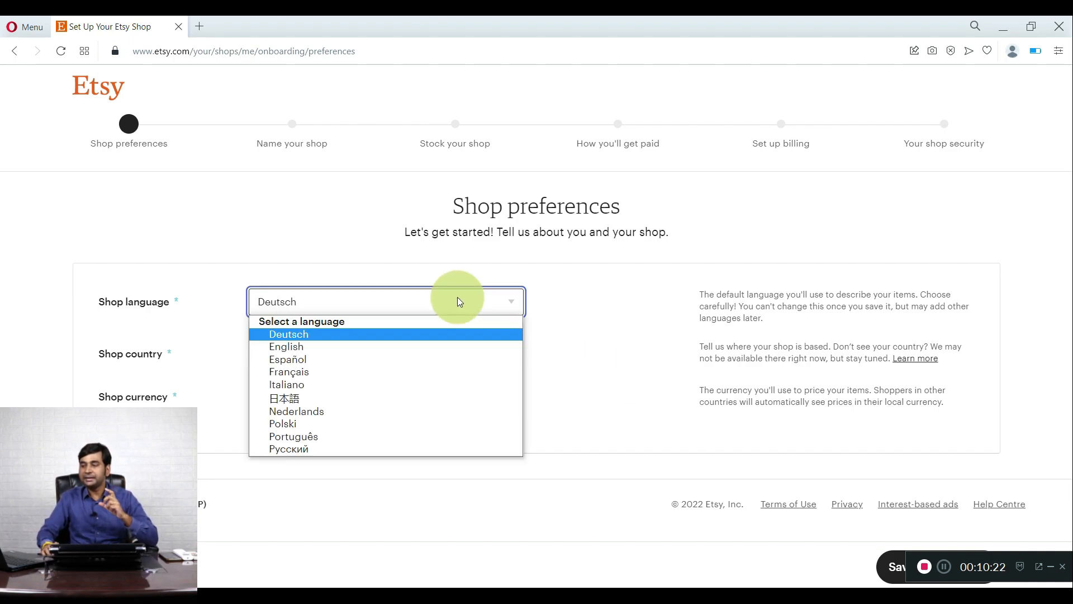
left_click(413, 347)
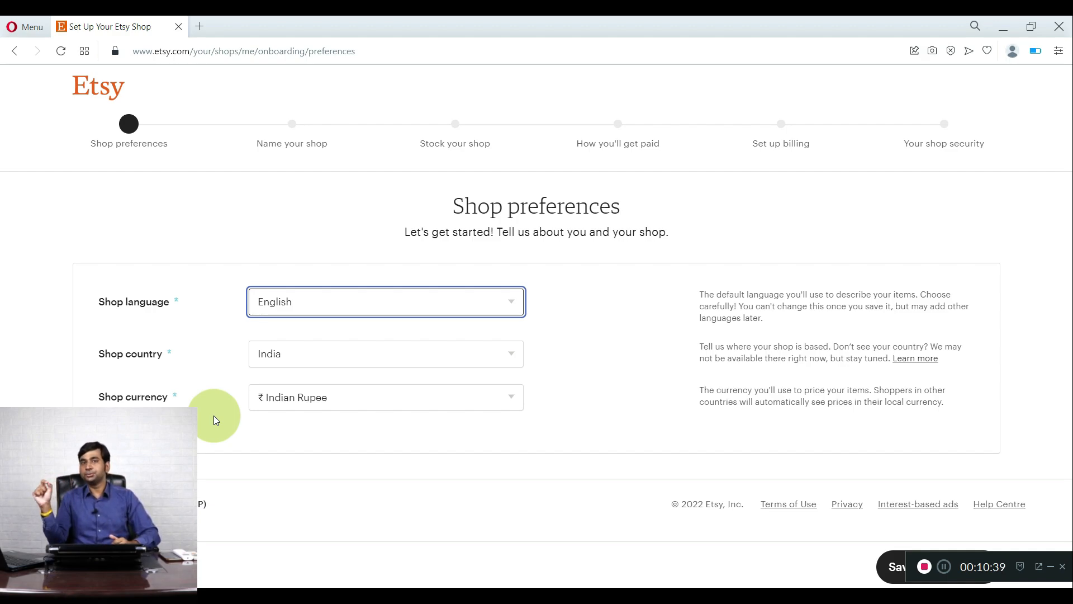
left_click(317, 354)
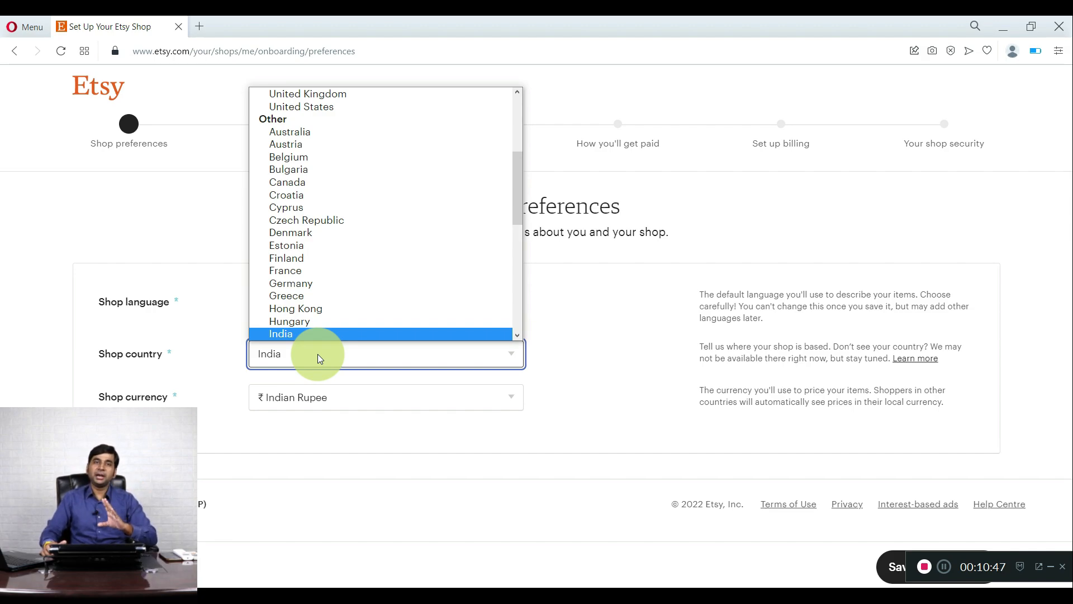
left_click(223, 374)
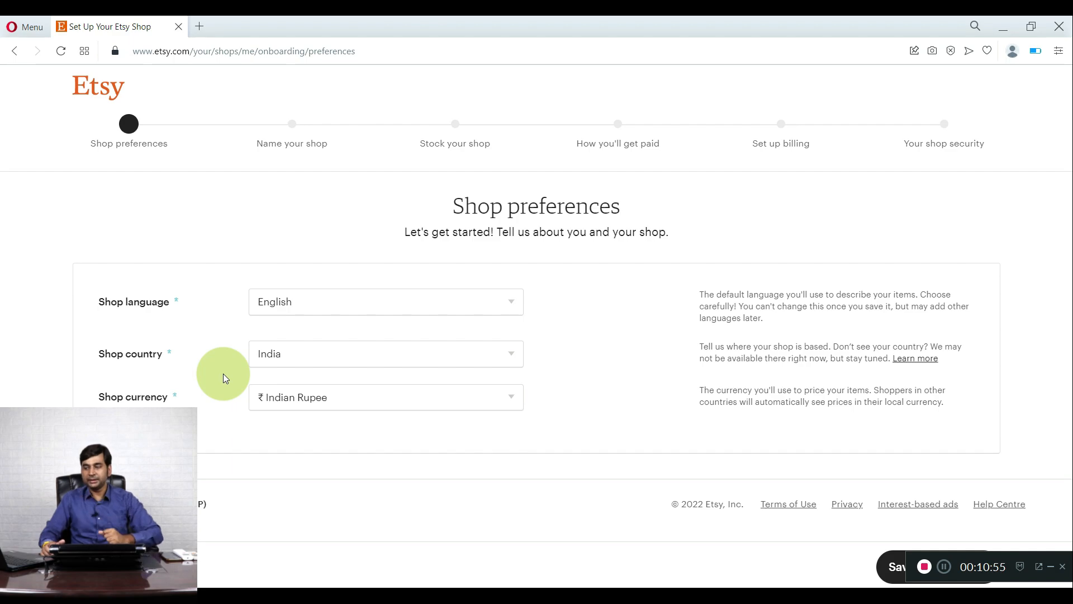
left_click(310, 401)
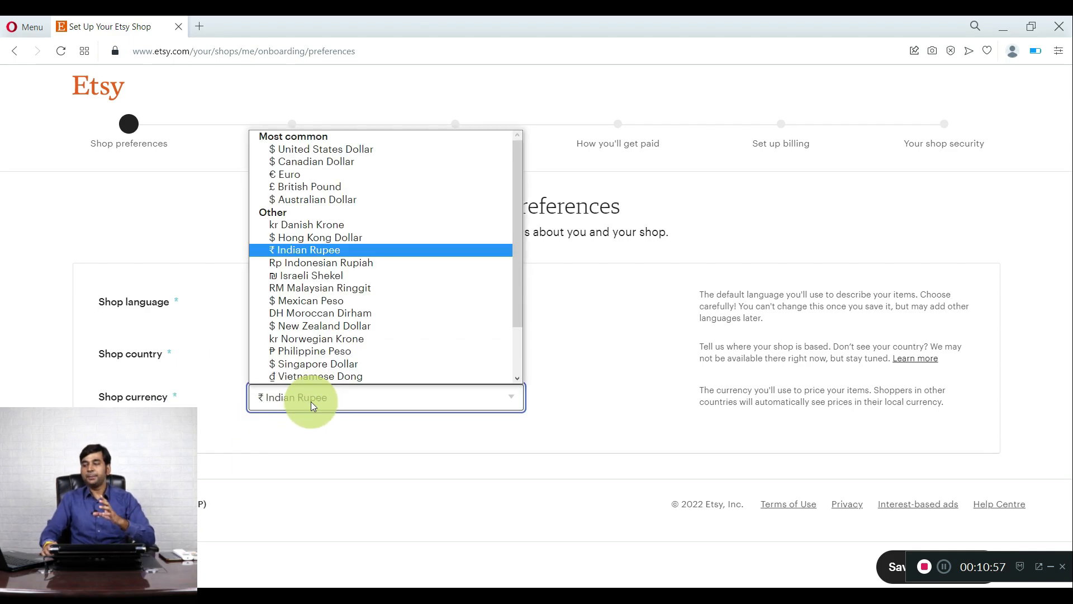
left_click(383, 471)
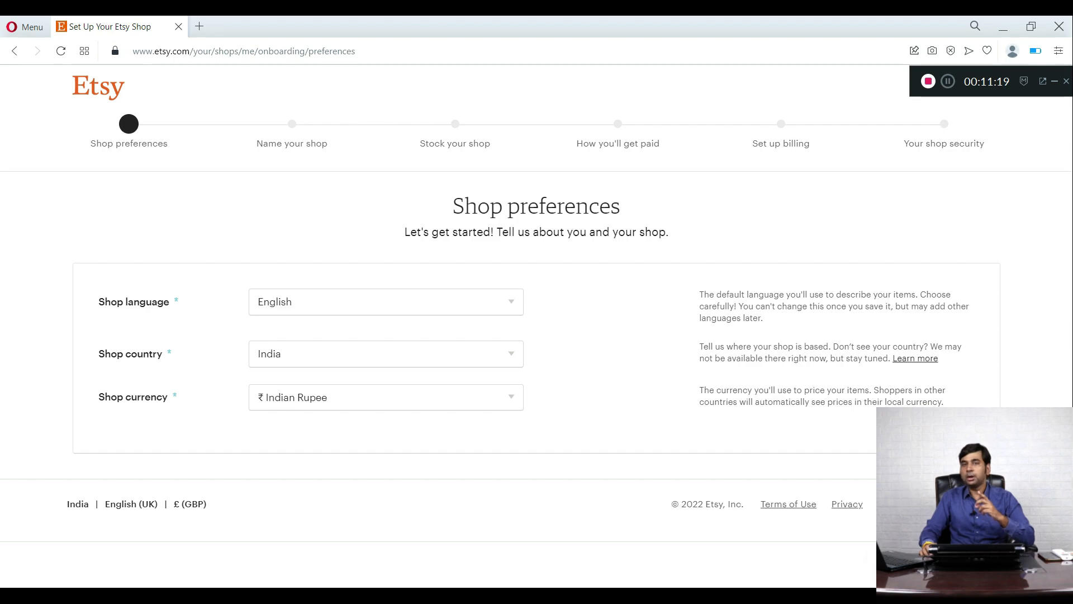
left_click(962, 467)
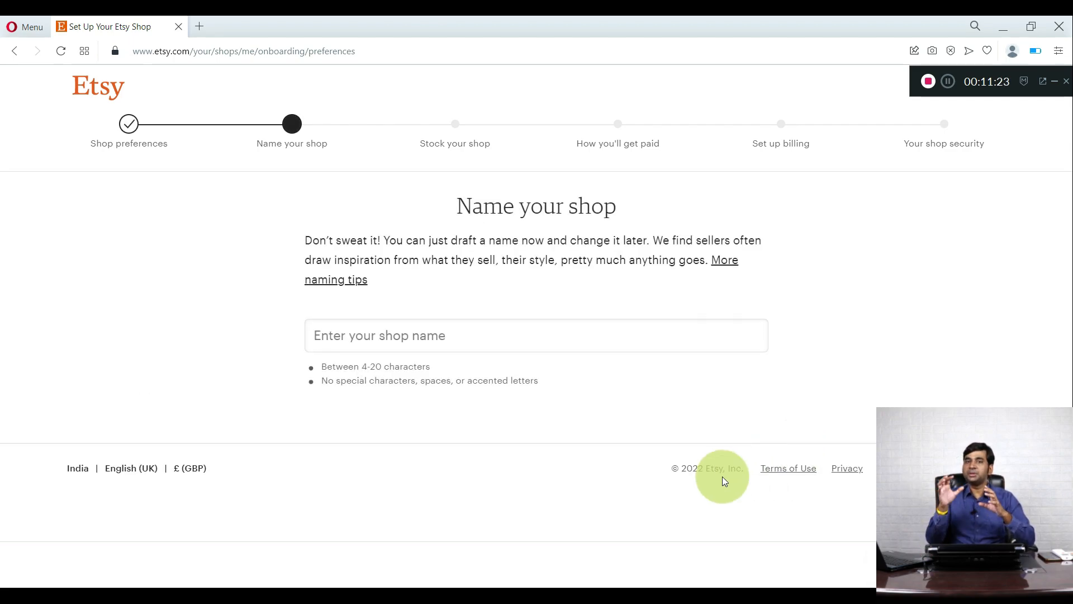
- Type an available shop name ending in '1234' and save it
left_click(456, 339)
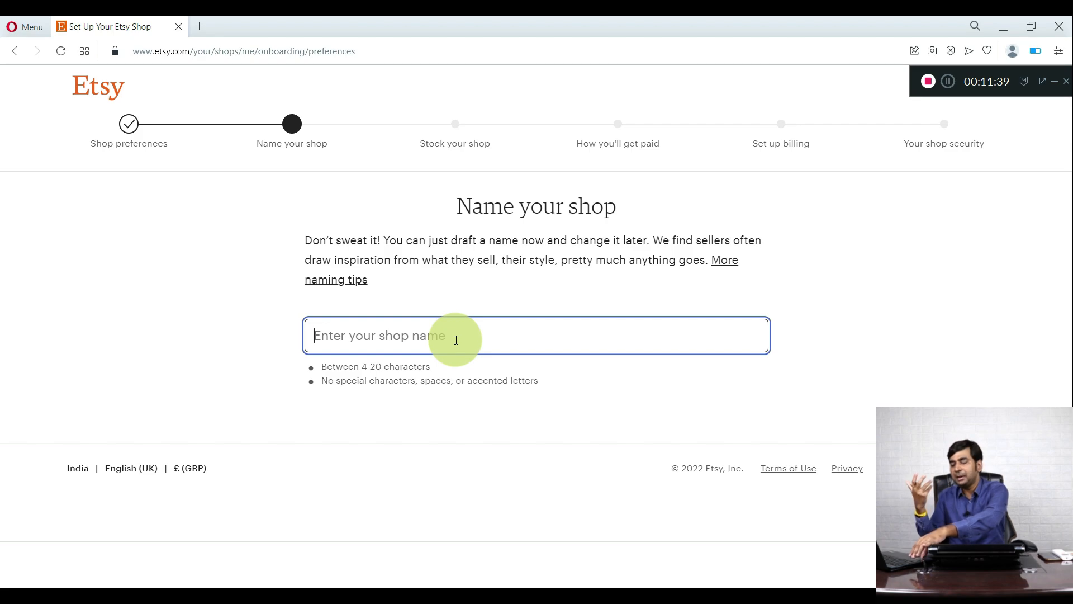
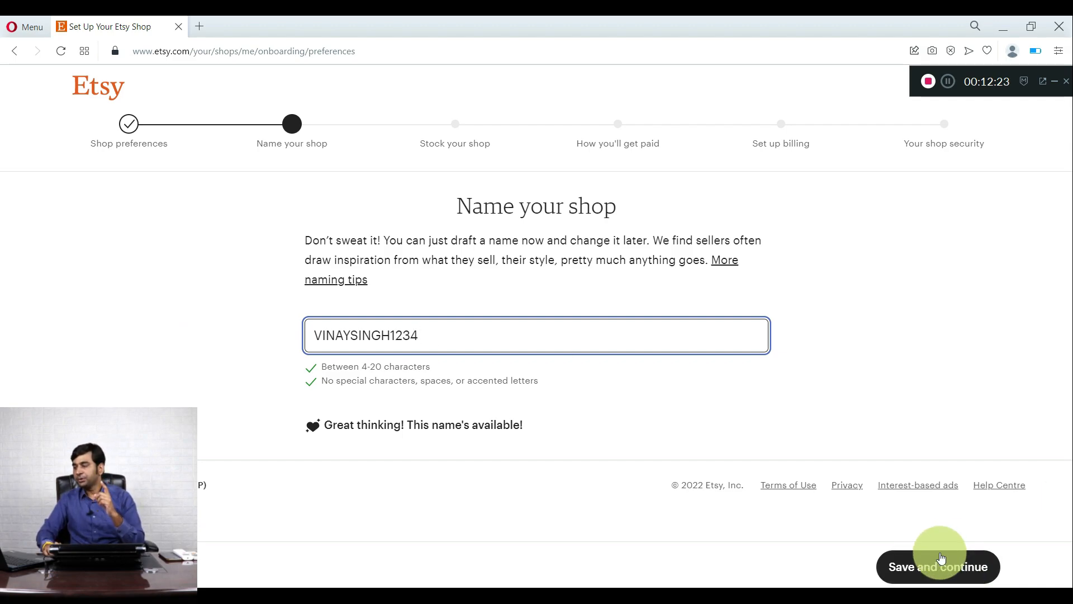
left_click(936, 570)
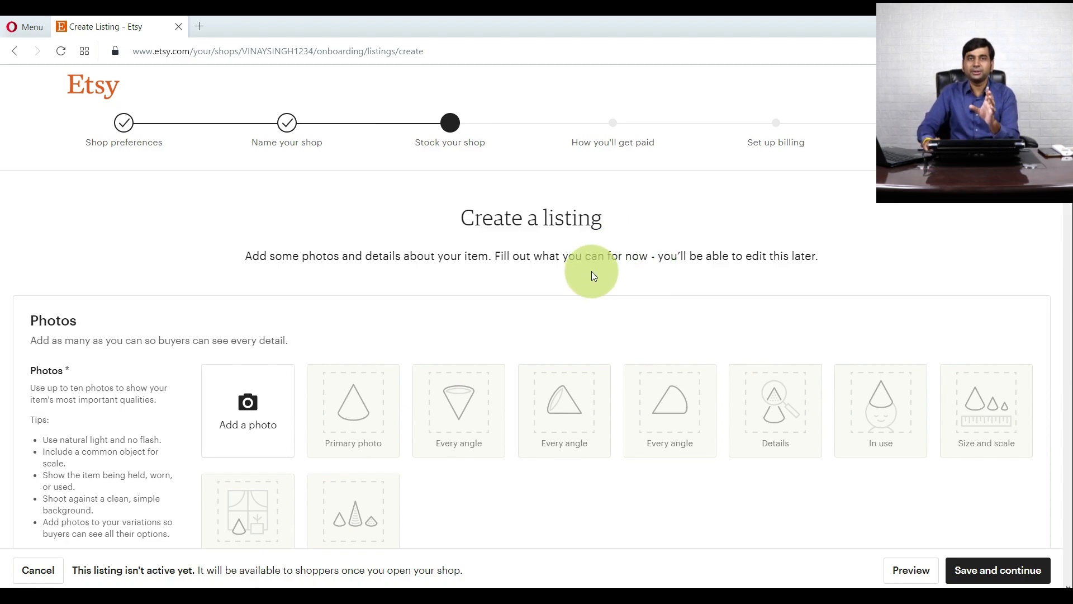
- Set the listing's Renewal option to Manual in Listing Details
scroll(537, 302, "down", 1)
scroll(505, 336, "down", 1)
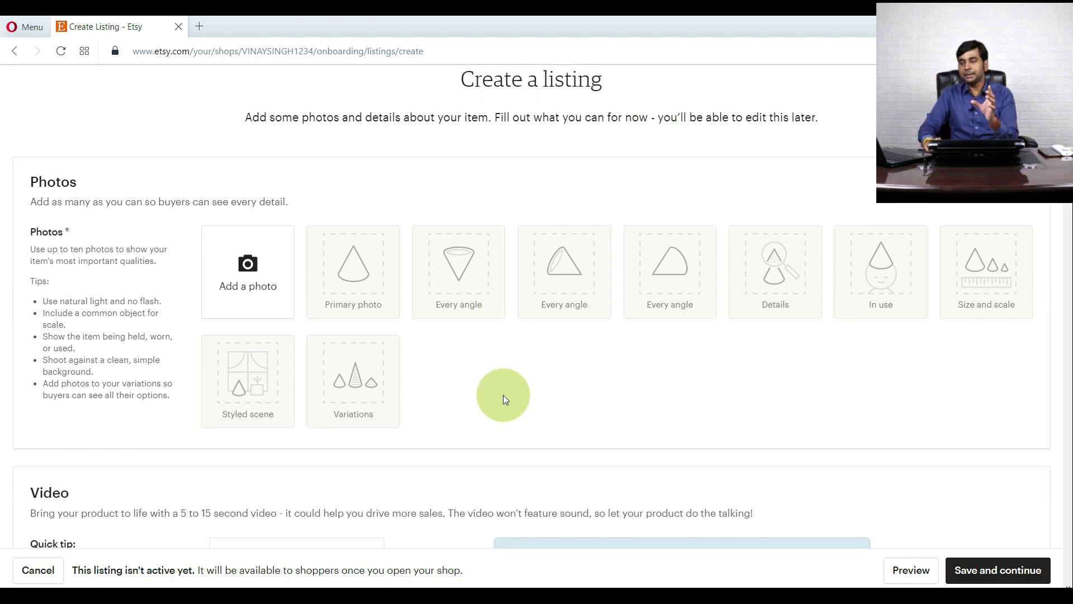
scroll(404, 334, "down", 3)
scroll(404, 334, "down", 6)
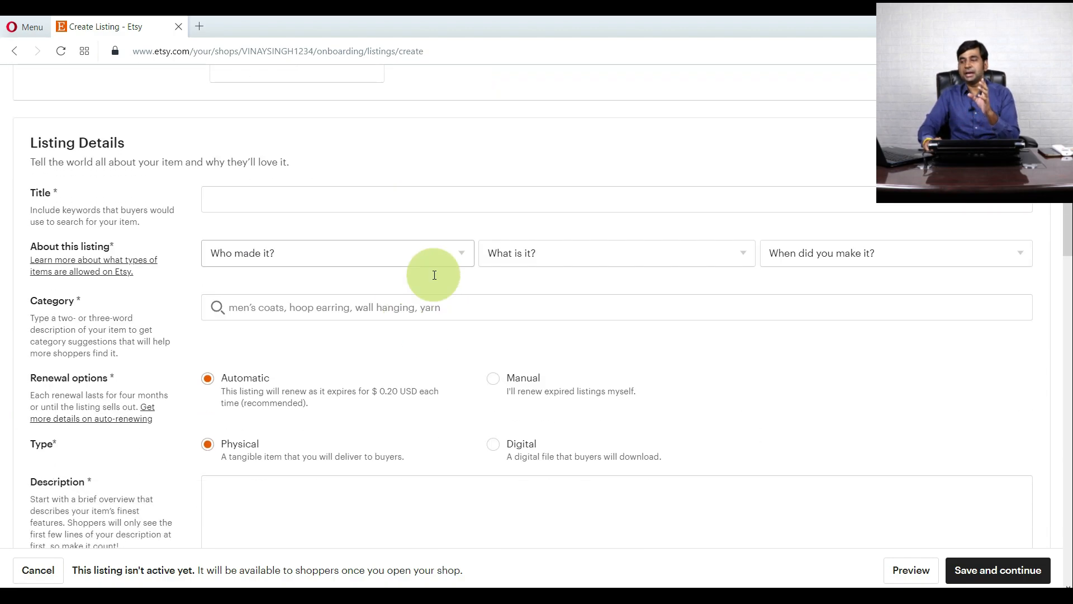
scroll(168, 300, "down", 1)
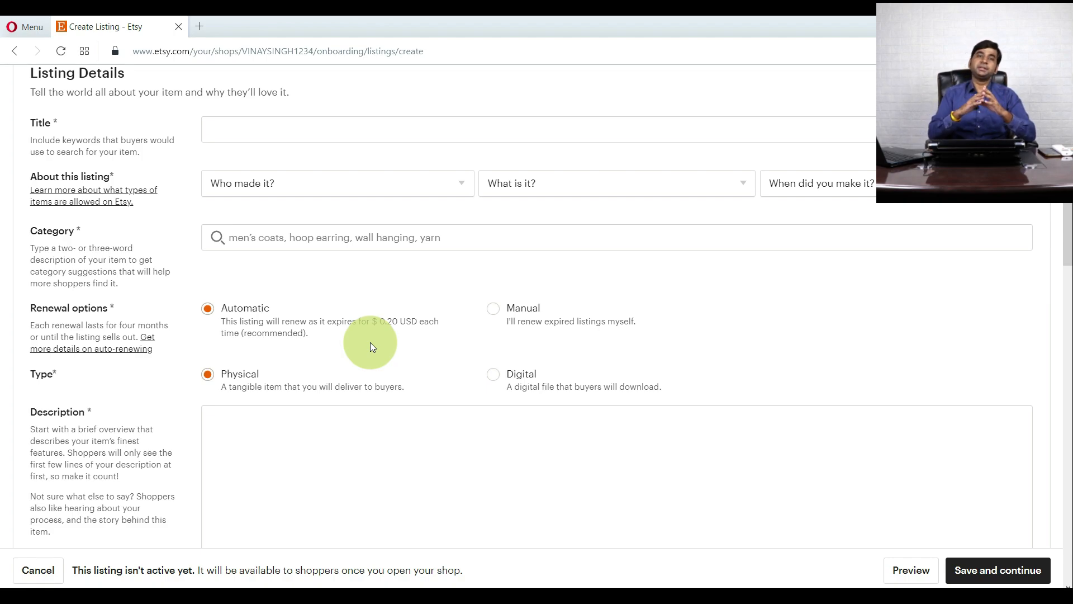
left_click(498, 313)
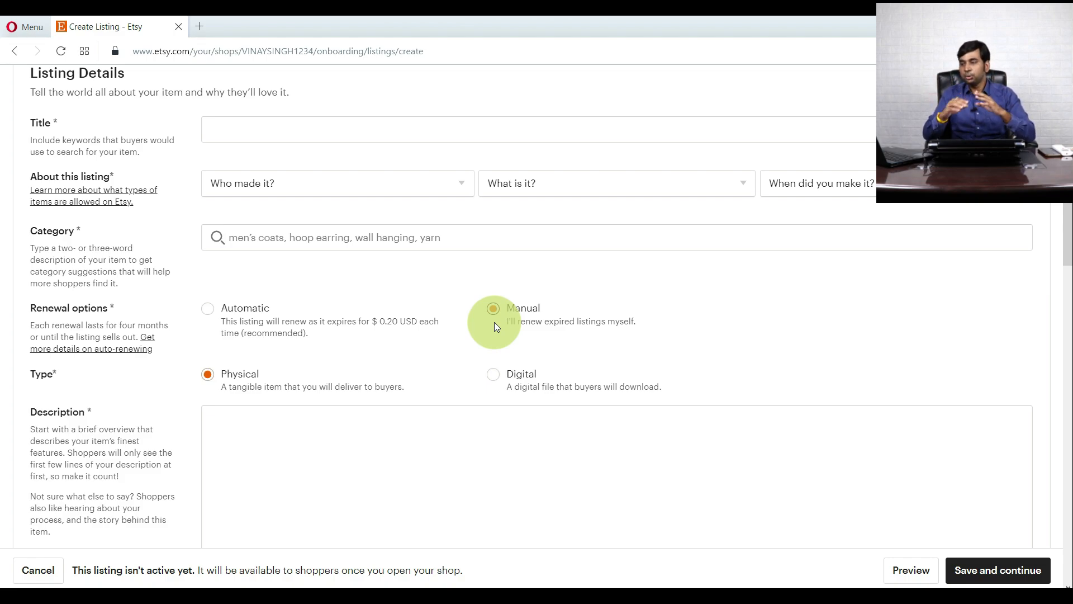
scroll(406, 395, "down", 3)
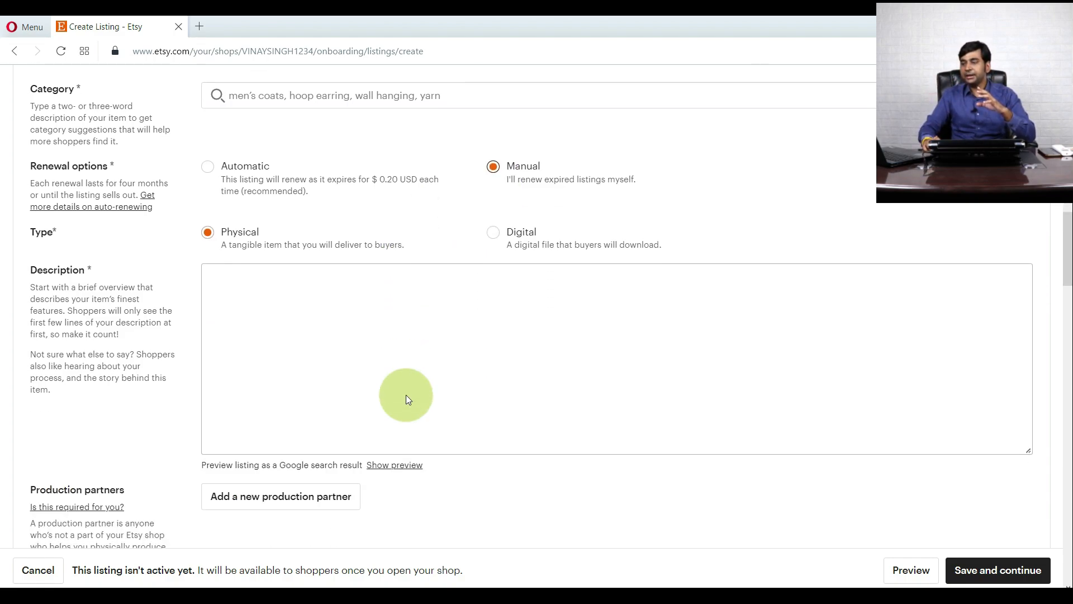
scroll(406, 395, "down", 3)
scroll(393, 260, "down", 5)
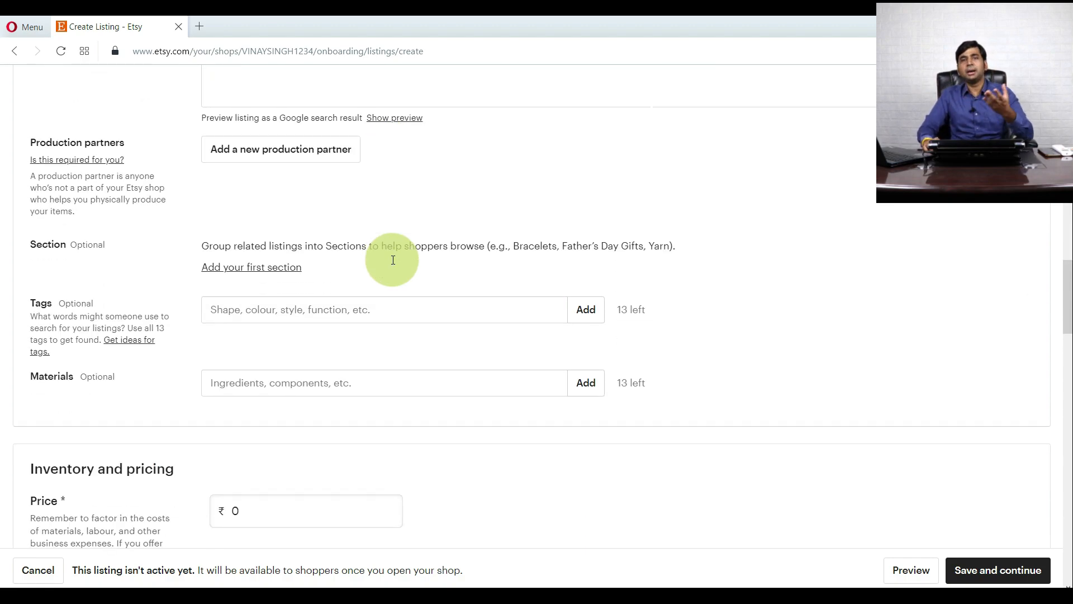
scroll(393, 260, "down", 2)
scroll(393, 260, "down", 5)
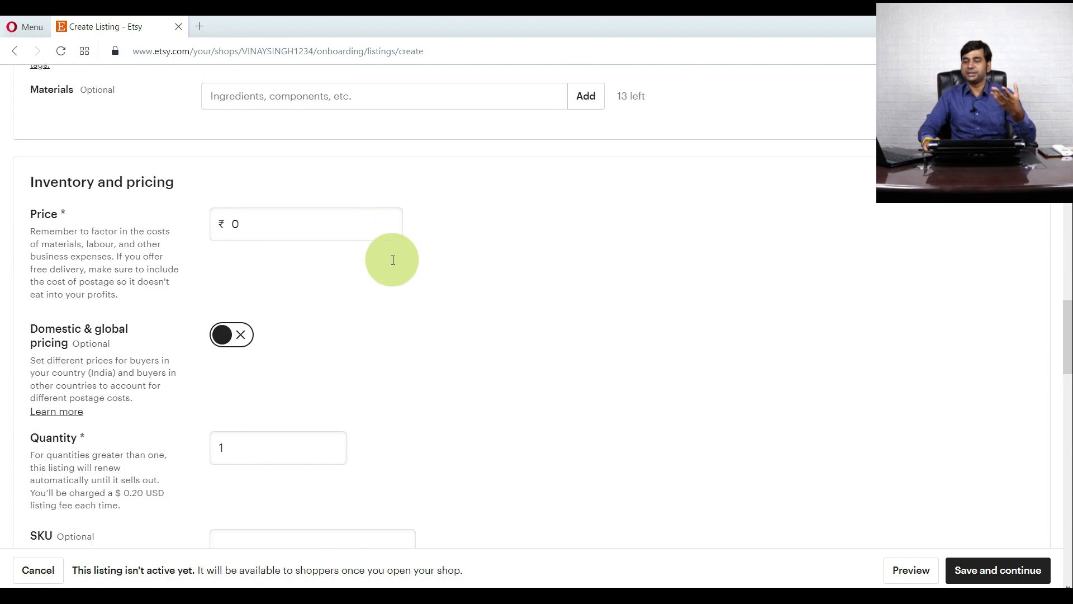
- Switch on the Domestic & global pricing toggle under Inventory and pricing
scroll(394, 260, "down", 1)
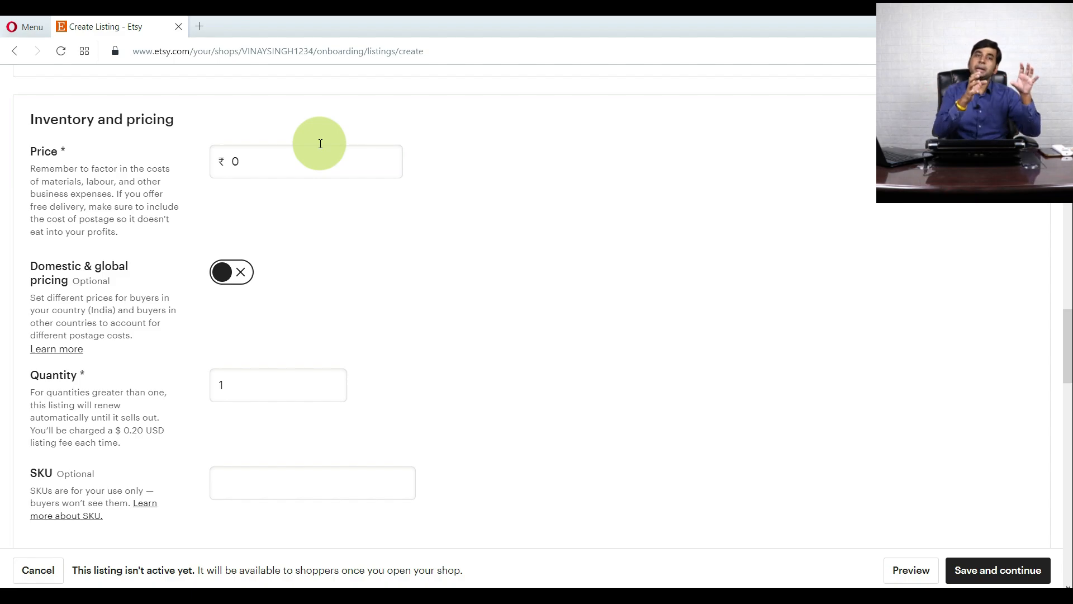
left_click(231, 272)
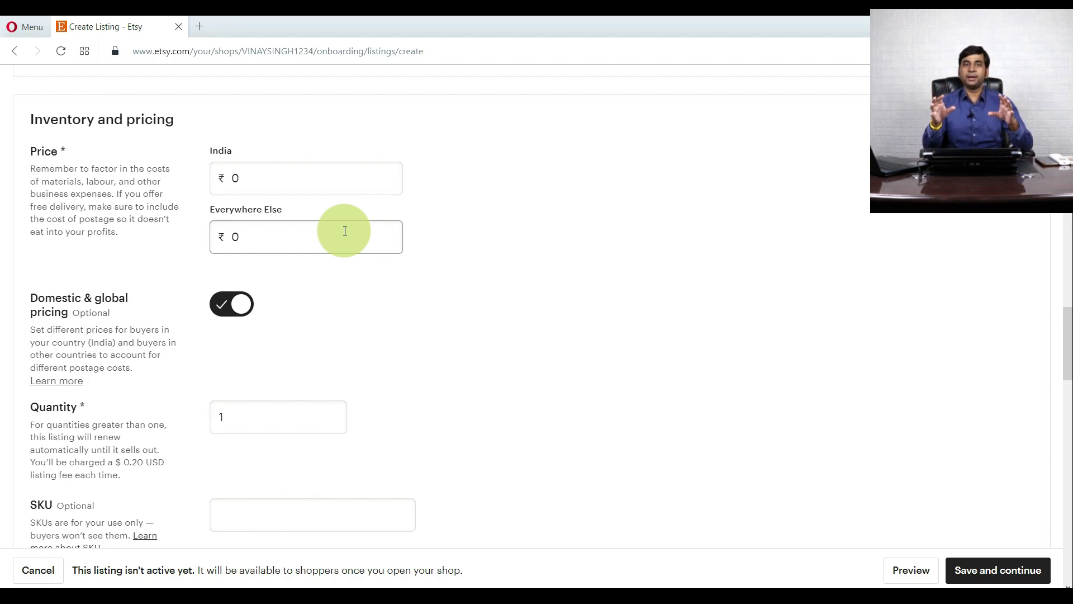
scroll(345, 231, "down", 5)
scroll(286, 261, "down", 3)
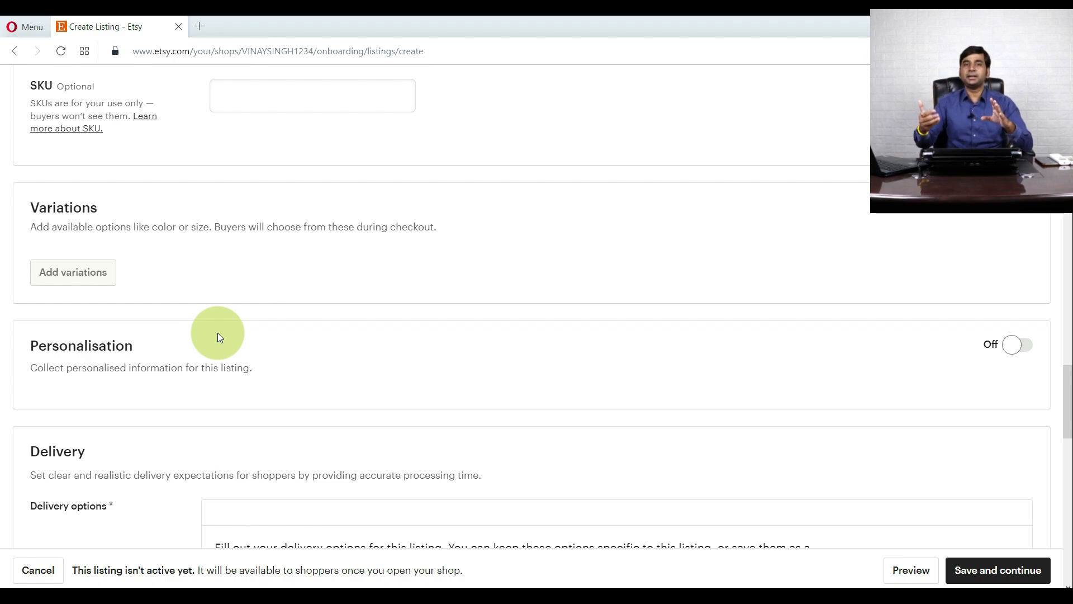
- Set the Delivery processing time to 1 business day
scroll(219, 336, "down", 3)
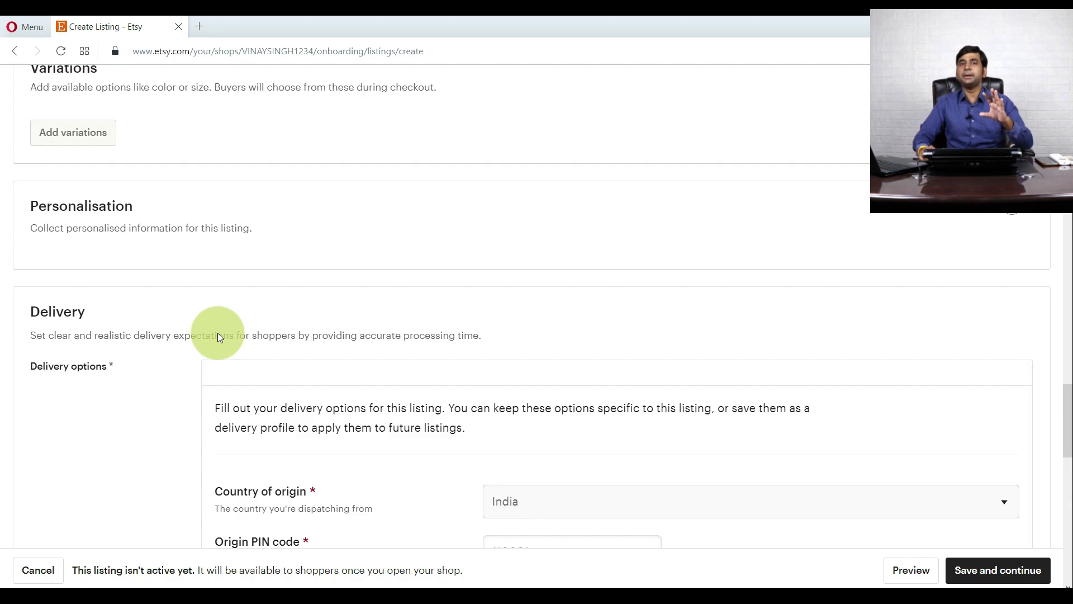
scroll(218, 337, "down", 4)
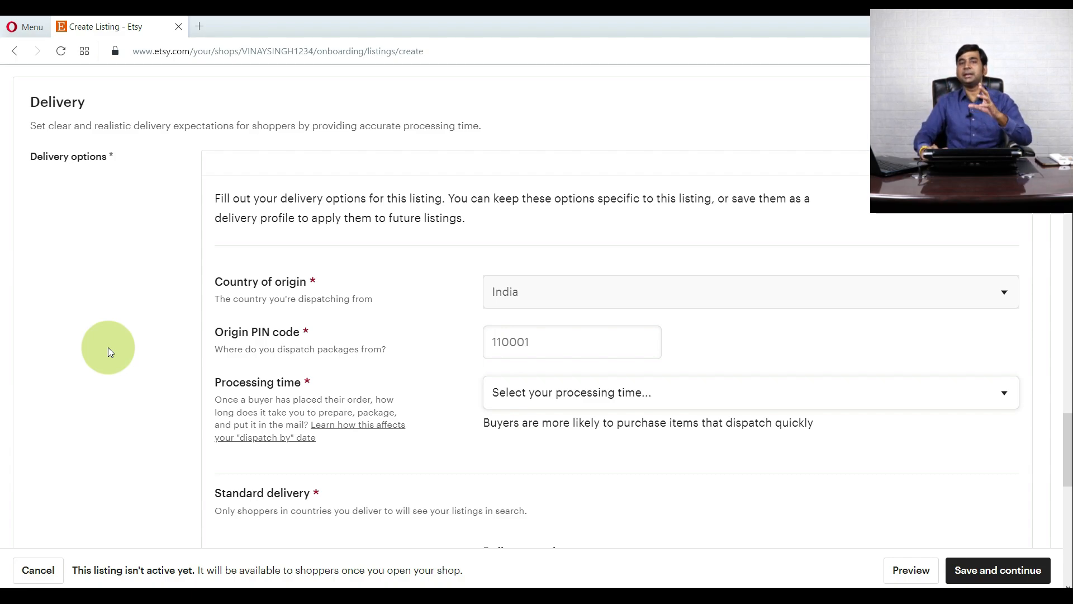
scroll(140, 312, "down", 1)
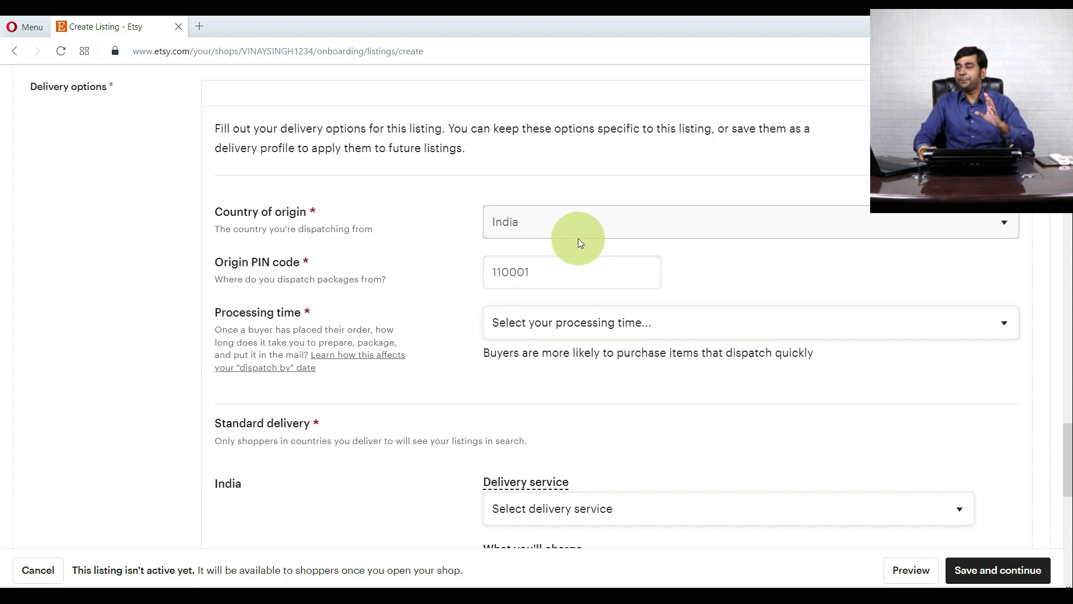
scroll(415, 260, "down", 2)
scroll(536, 234, "up", 1)
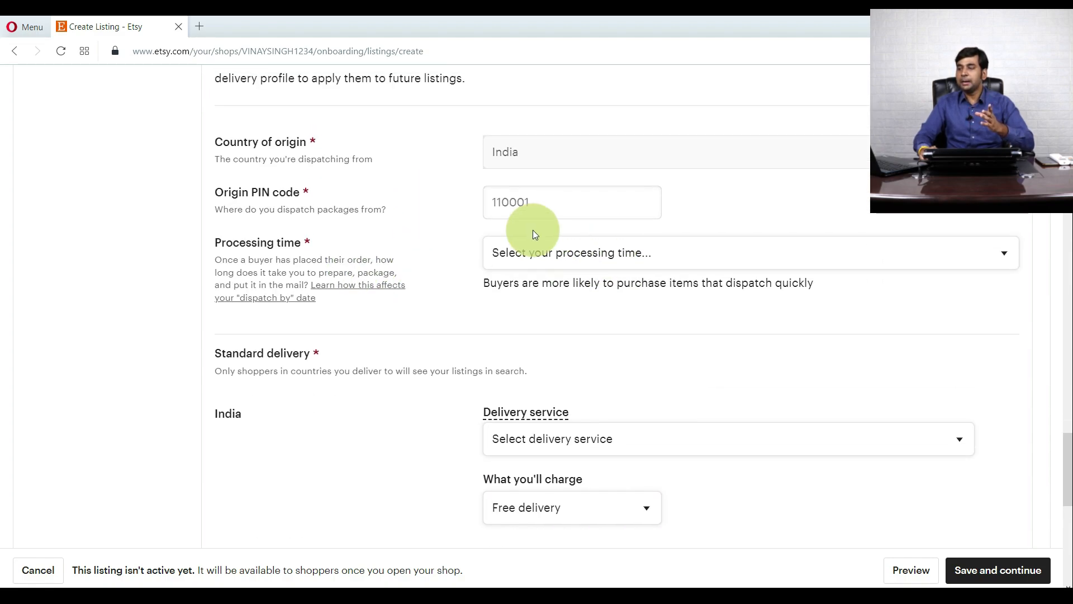
left_click(556, 252)
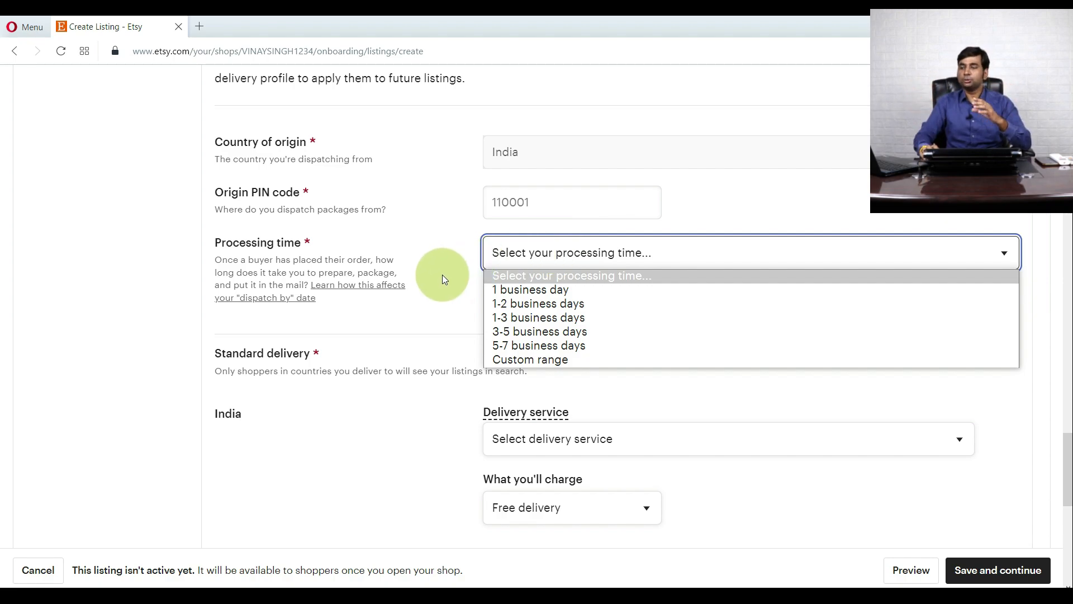
left_click(365, 323)
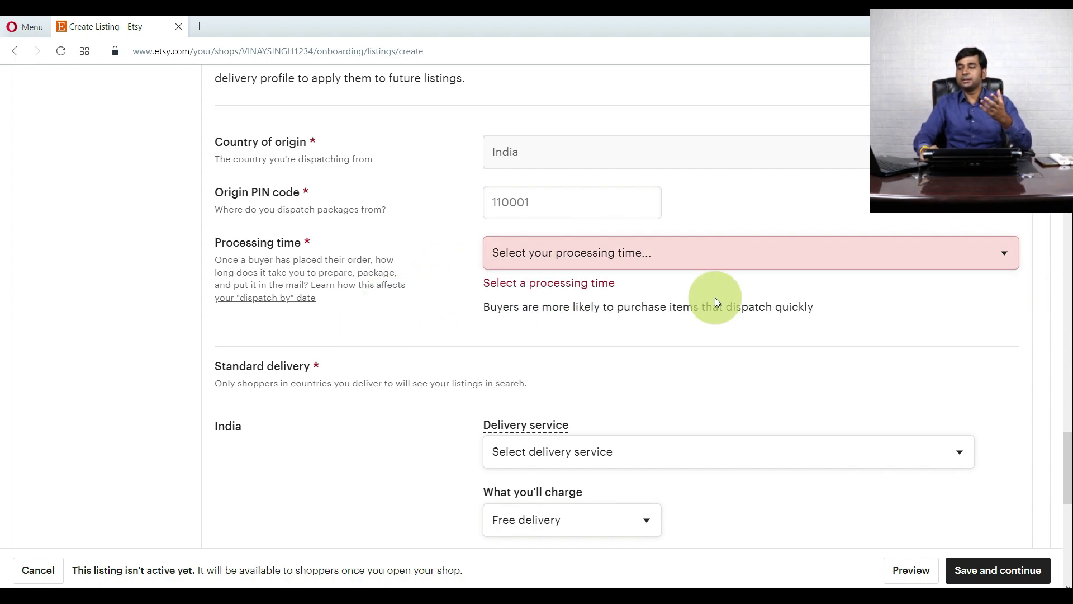
left_click(680, 252)
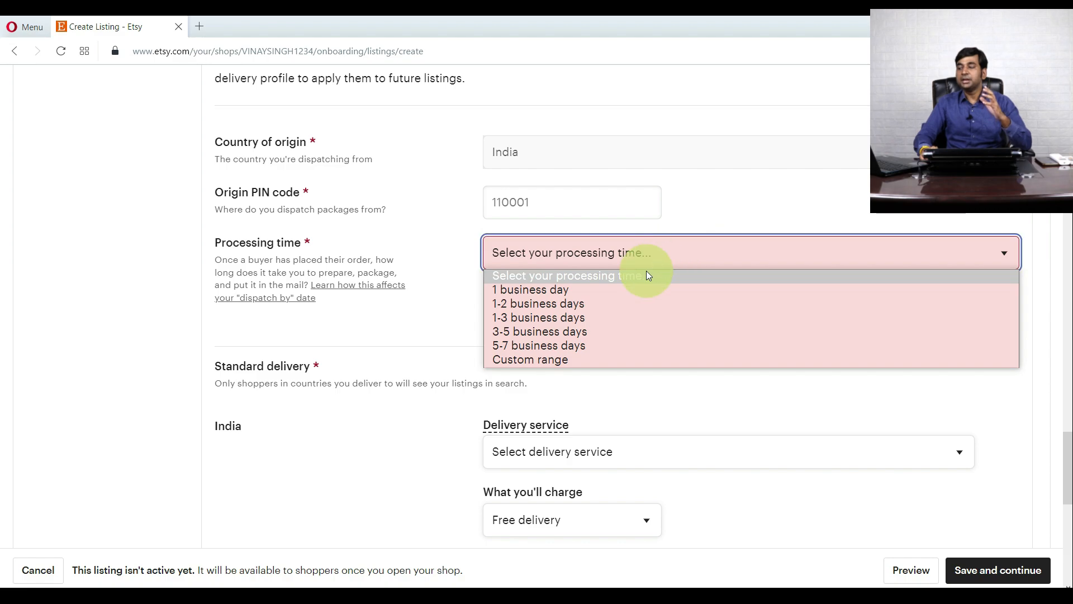
left_click(617, 290)
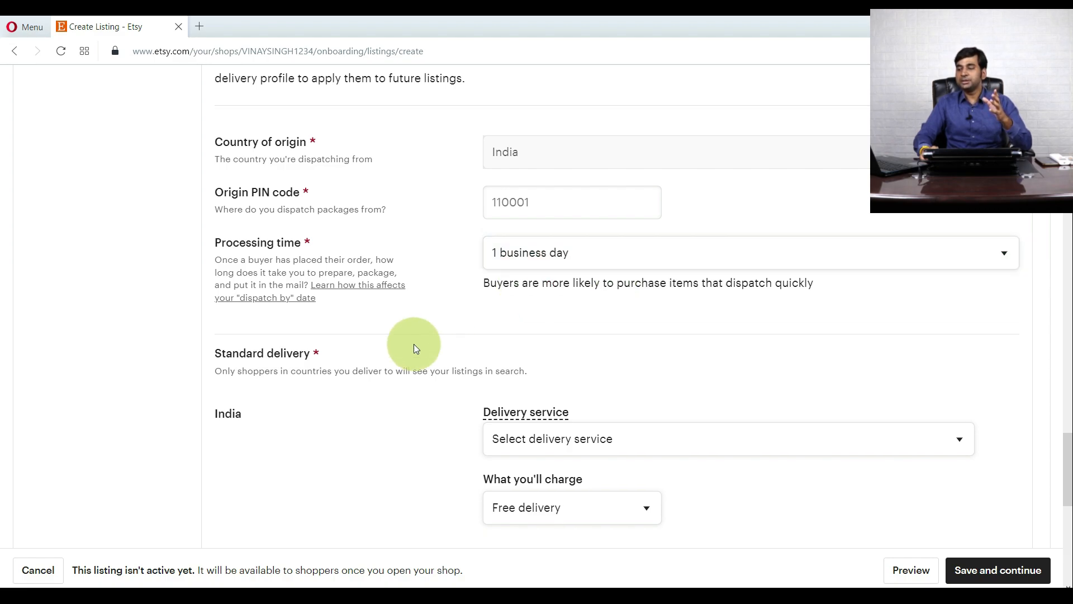
- Charge a Fixed price of ₹0 for one item delivered within India
scroll(385, 359, "down", 1)
scroll(385, 362, "down", 1)
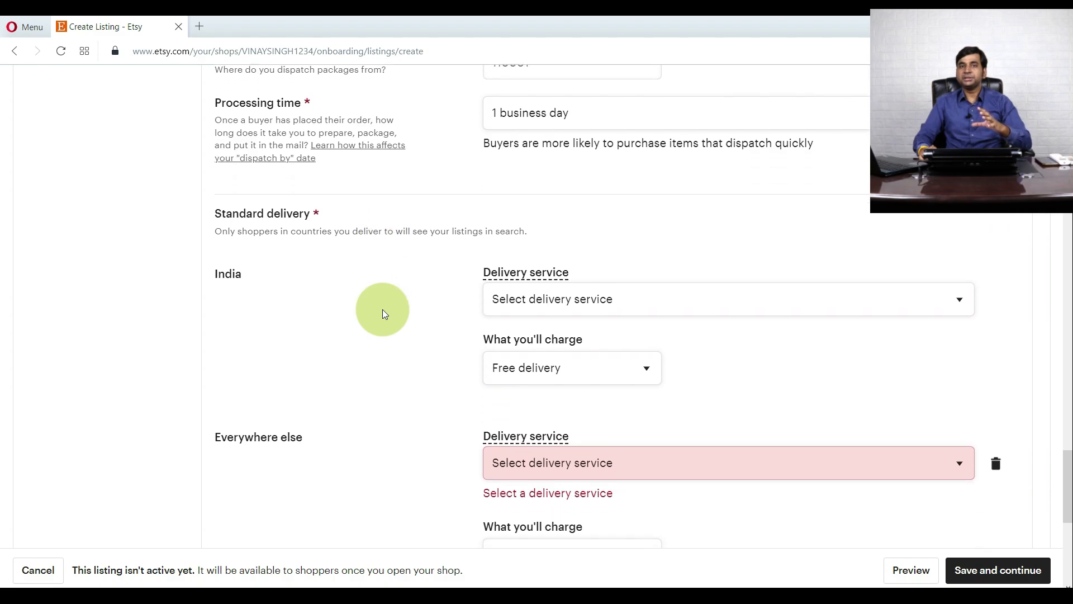
scroll(382, 311, "down", 1)
scroll(383, 313, "down", 1)
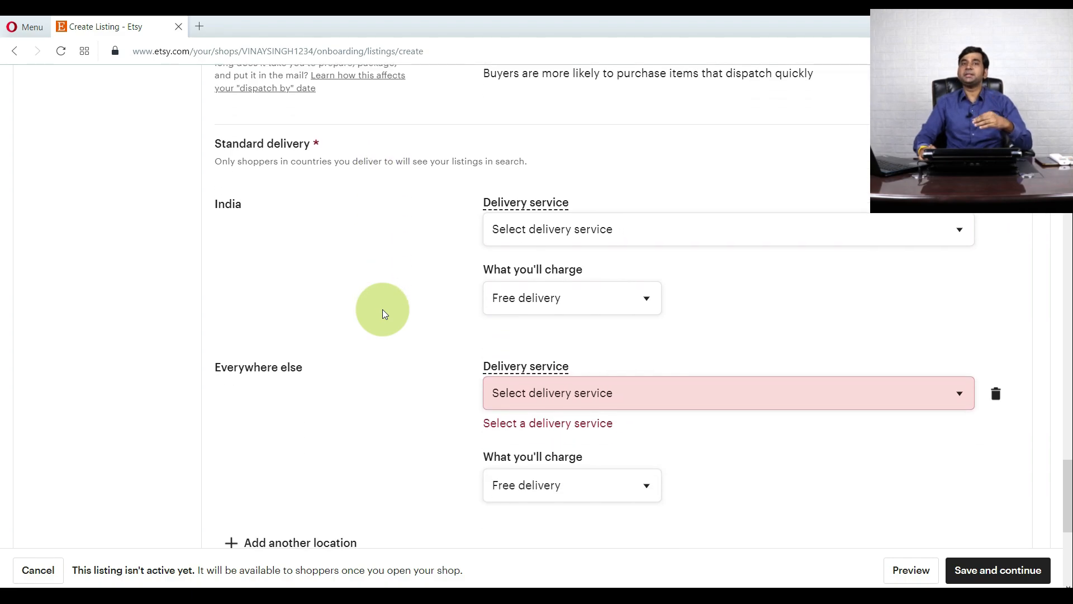
left_click(538, 229)
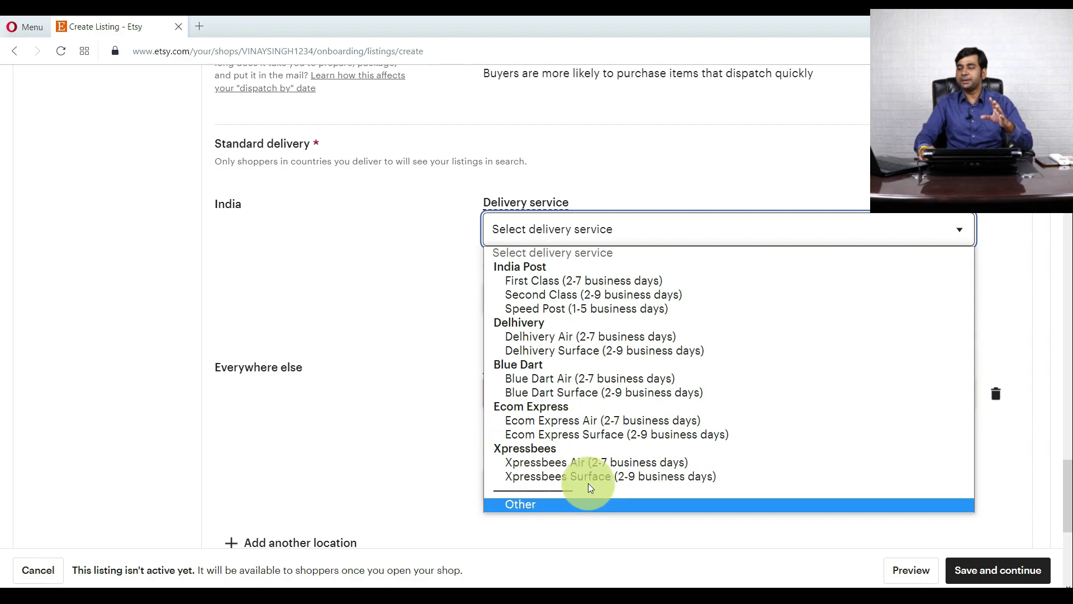
left_click(404, 314)
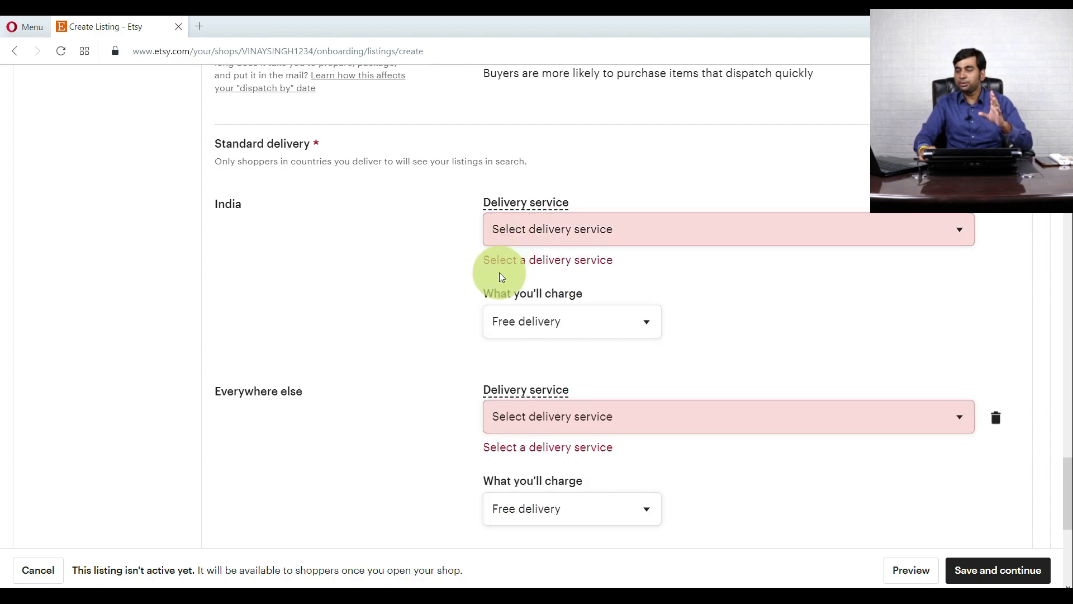
scroll(492, 285, "down", 1)
left_click(552, 248)
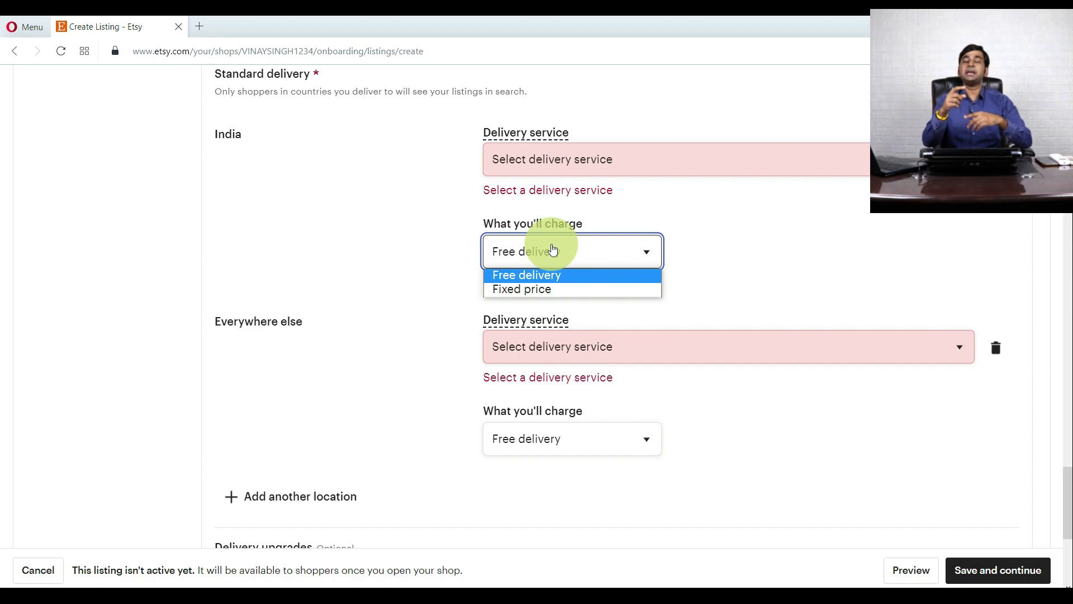
left_click(504, 289)
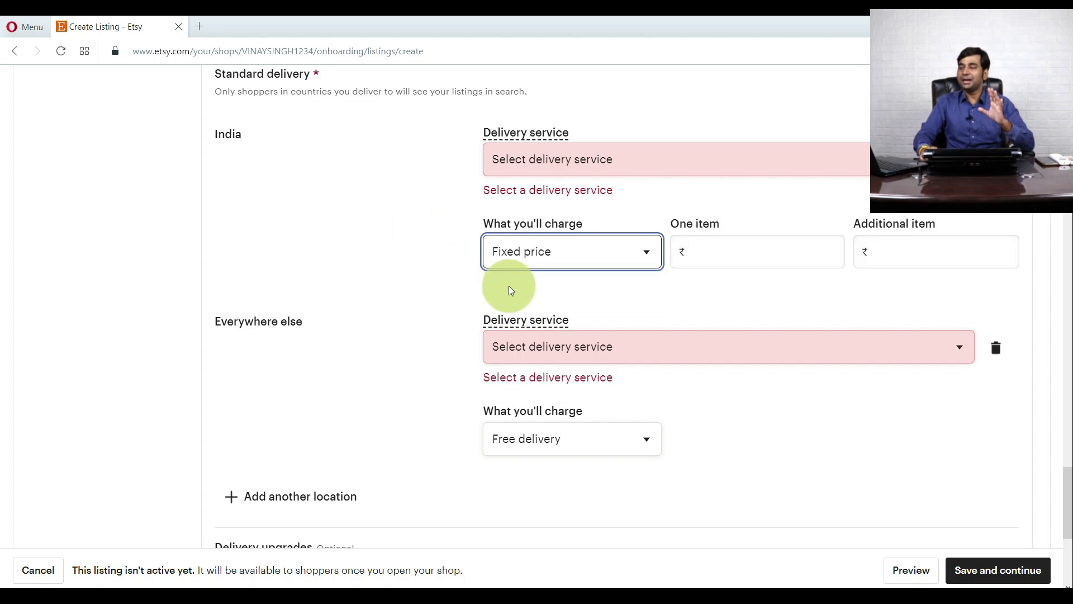
left_click(714, 252)
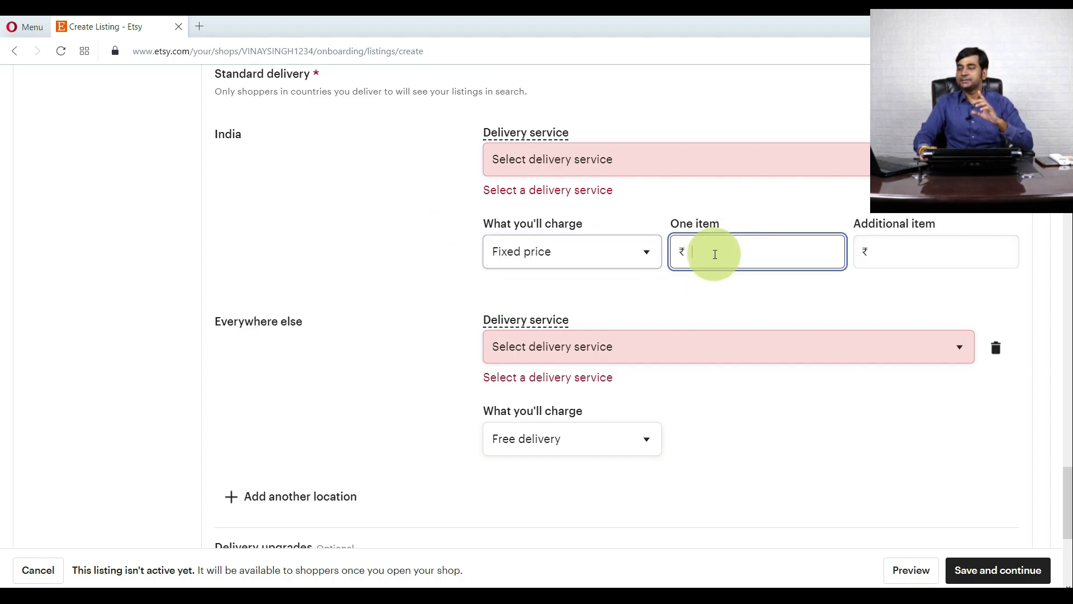
left_click(347, 241)
- Review the Everywhere else delivery services, leaving free delivery unchanged
scroll(359, 266, "down", 3)
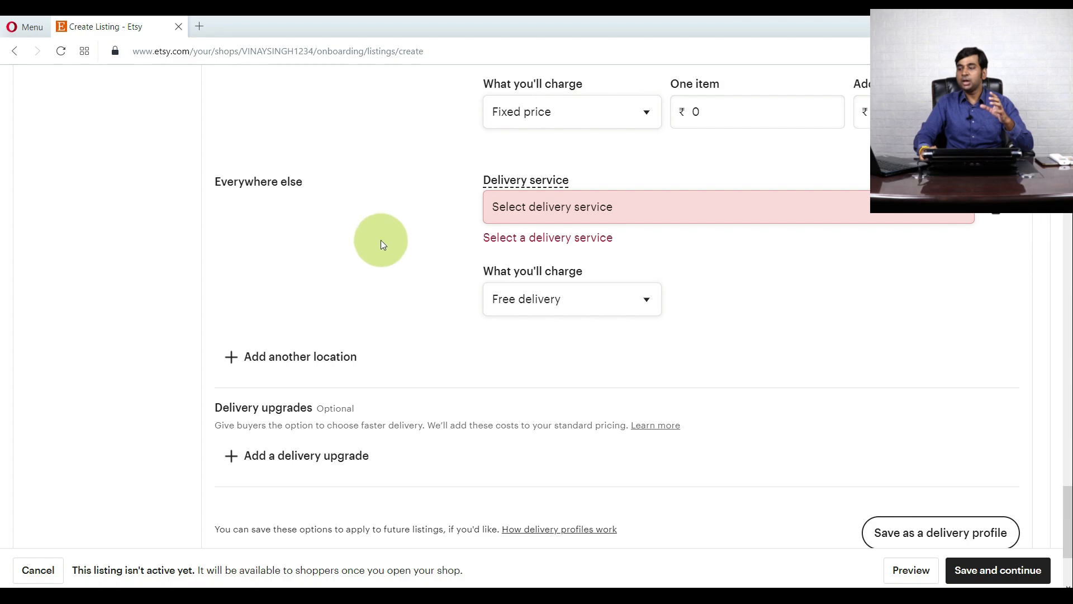
left_click(567, 216)
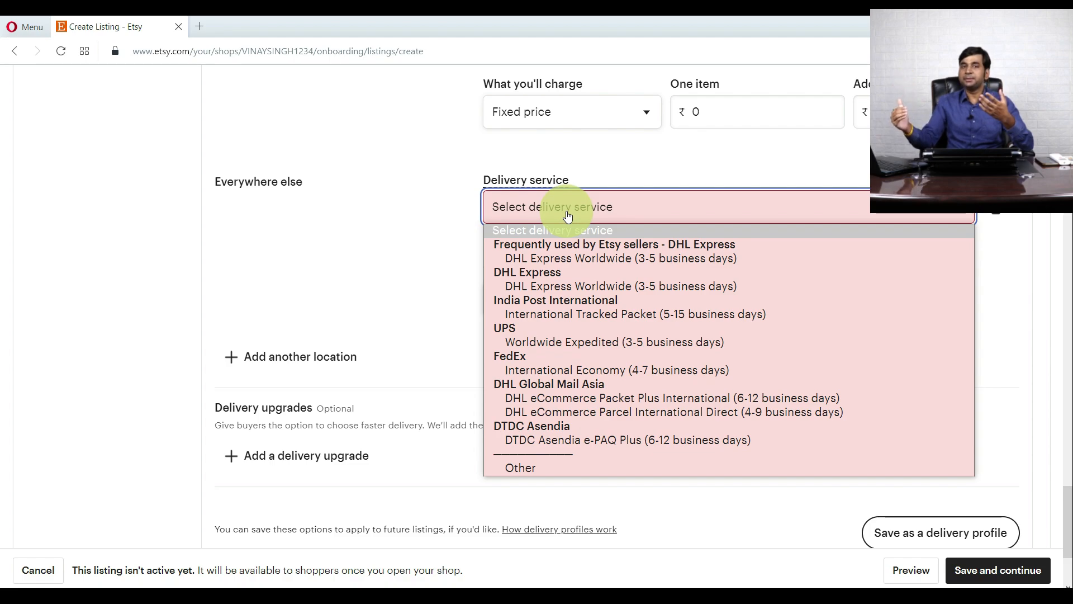
left_click(418, 247)
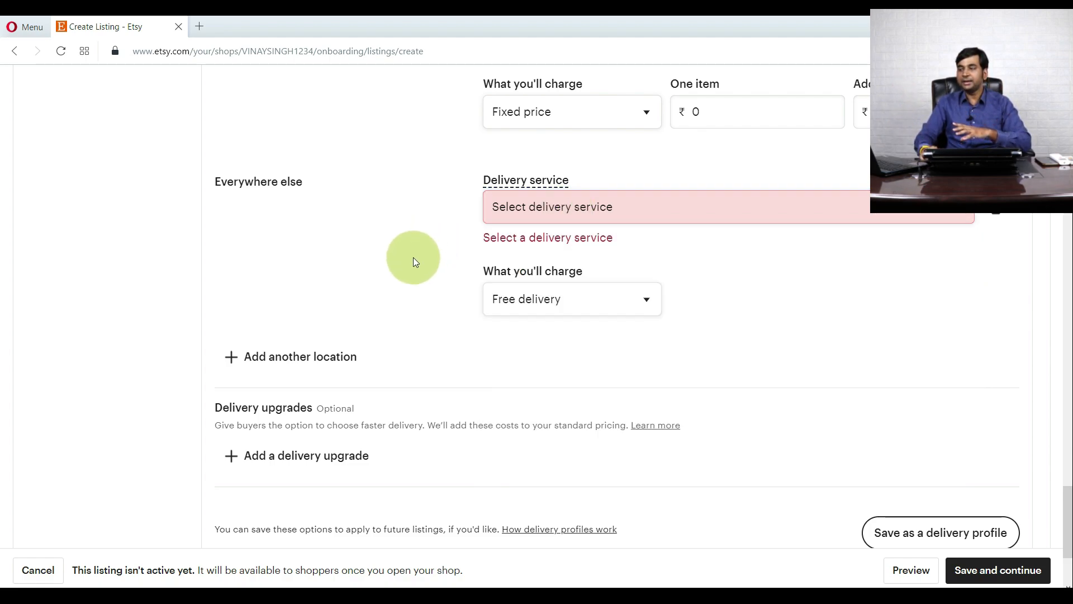
scroll(408, 264, "down", 2)
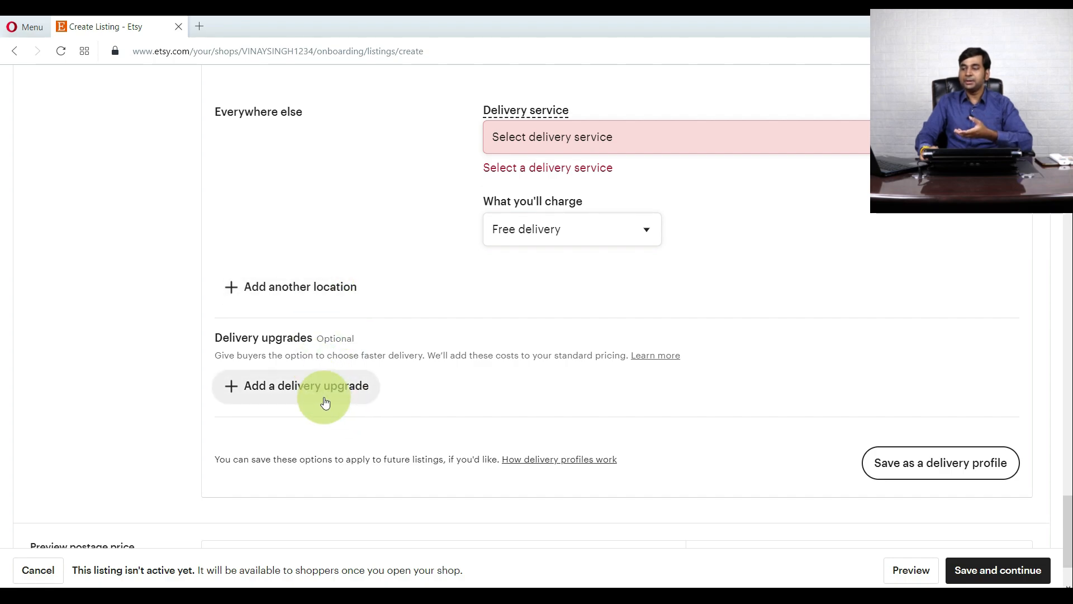
- Add another delivery location row to the standard delivery options
left_click(326, 286)
scroll(451, 338, "down", 3)
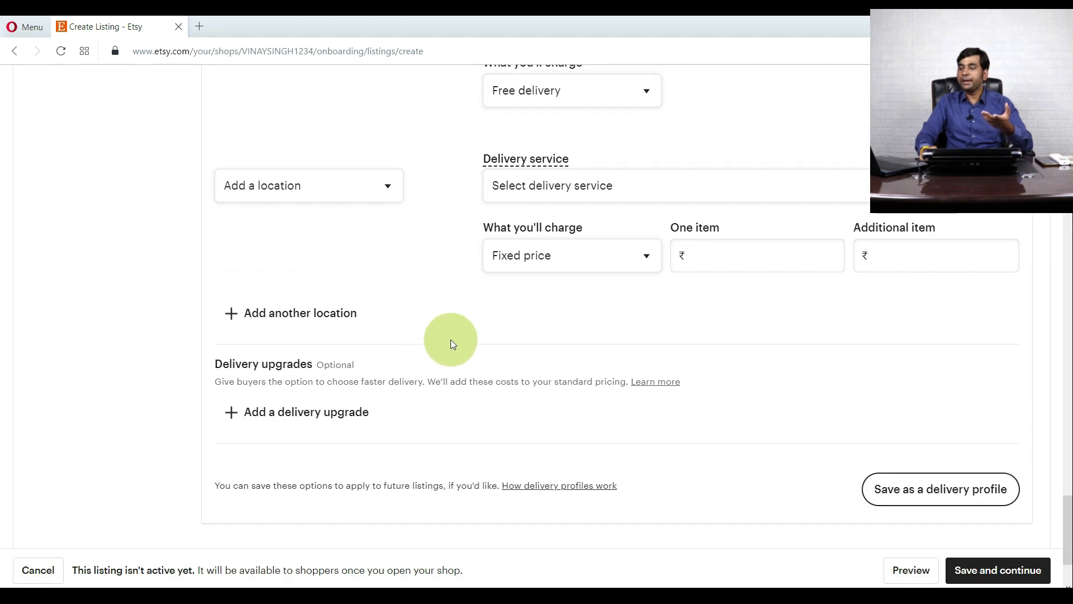
scroll(425, 372, "up", 4)
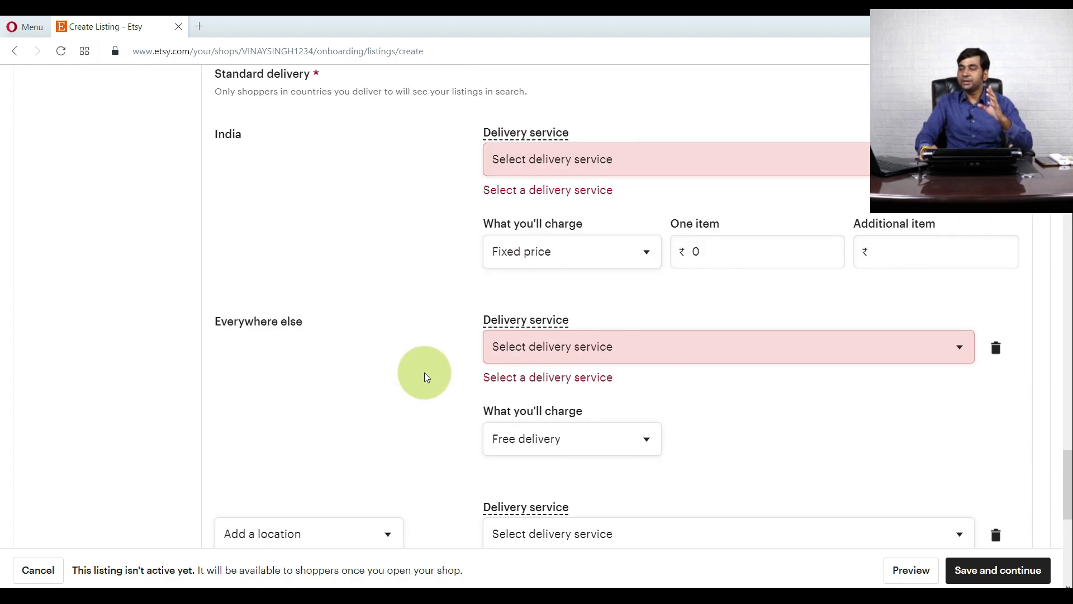
scroll(425, 373, "down", 4)
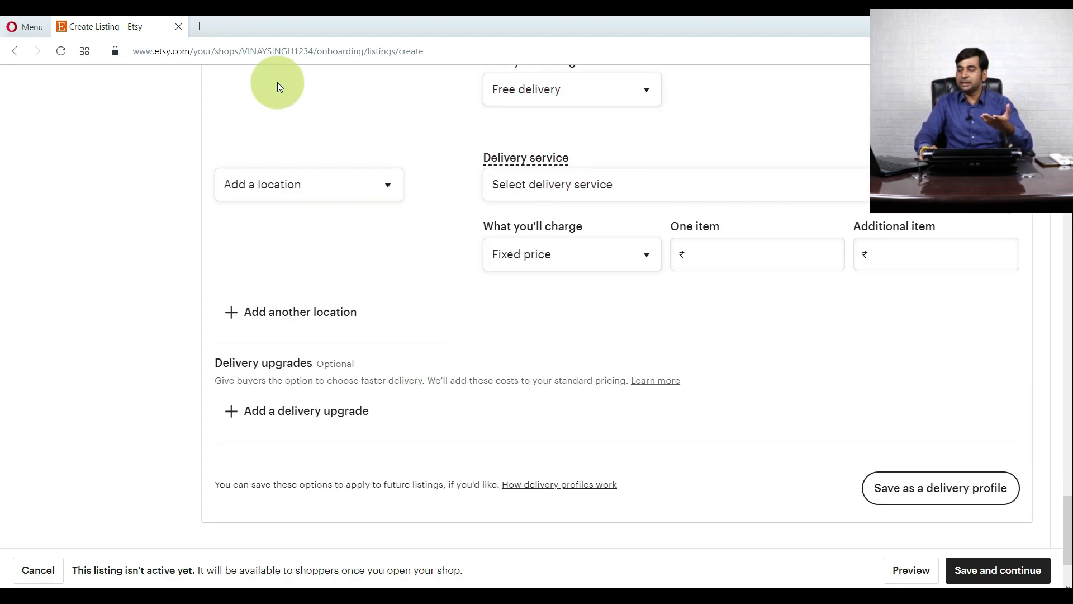
- Browse the new location's country list and close it without choosing a country
left_click(304, 183)
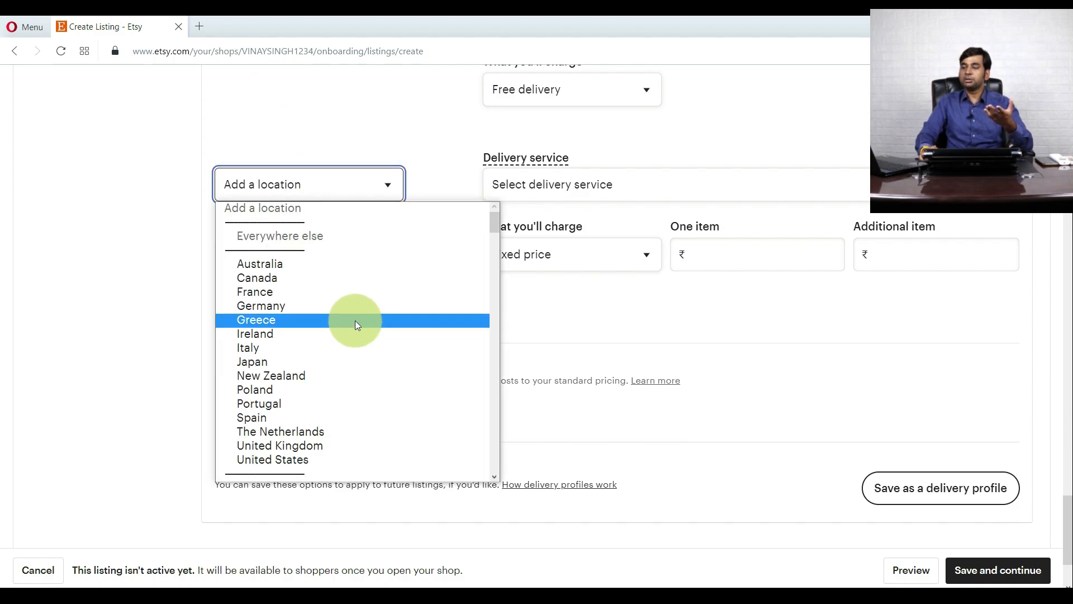
scroll(341, 347, "down", 5)
scroll(337, 364, "down", 6)
scroll(335, 375, "up", 4)
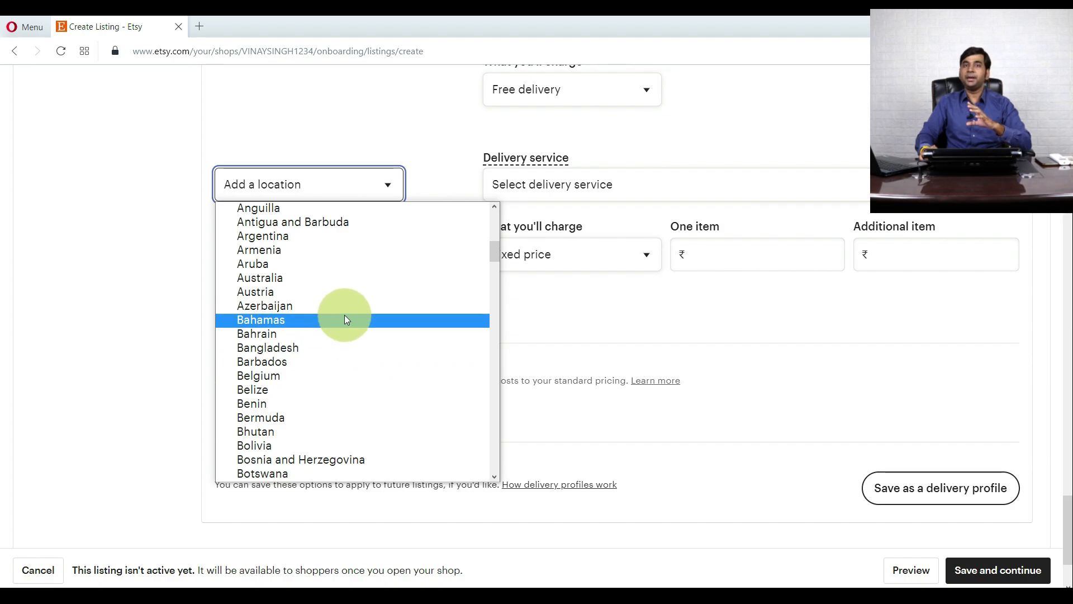
left_click(521, 336)
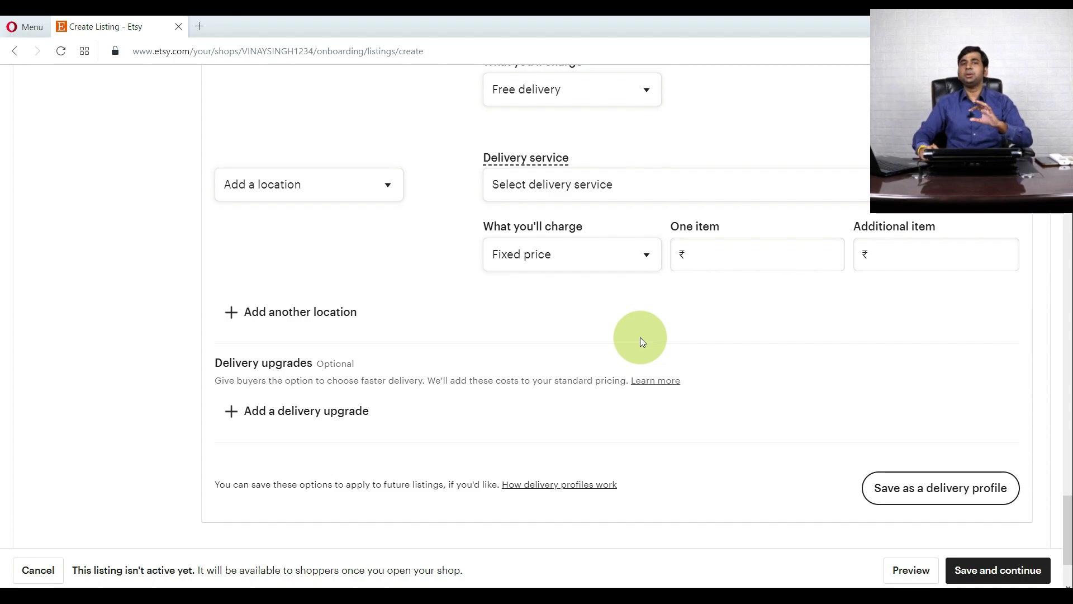
scroll(639, 337, "up", 15)
- Return to the top of the Create a listing page to review the 'To publish, fix' warnings
scroll(637, 335, "up", 15)
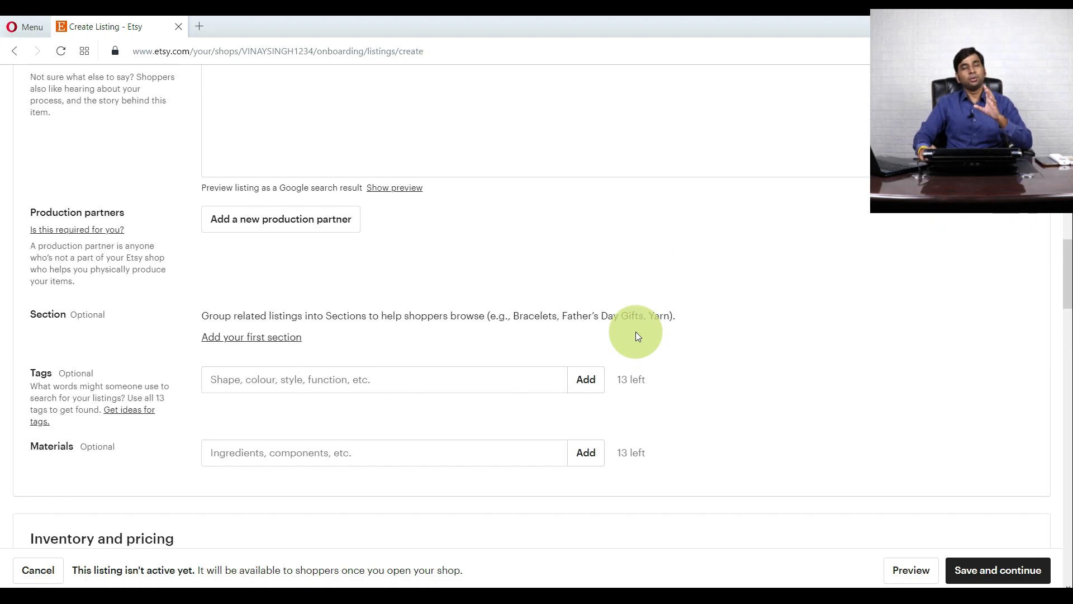
scroll(639, 336, "up", 8)
scroll(636, 331, "up", 3)
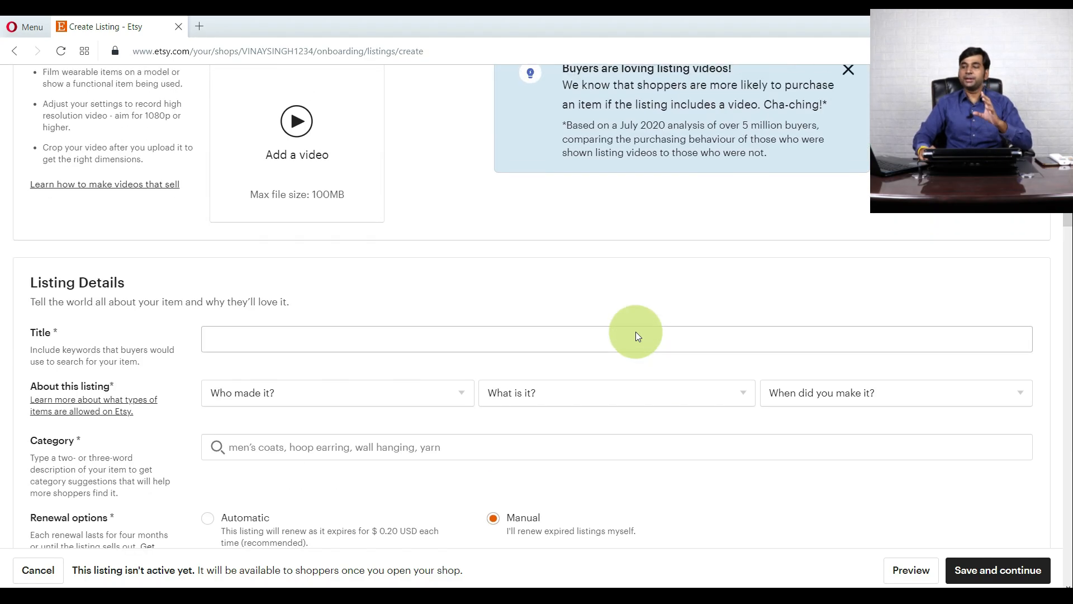
scroll(556, 307, "up", 5)
scroll(556, 306, "up", 6)
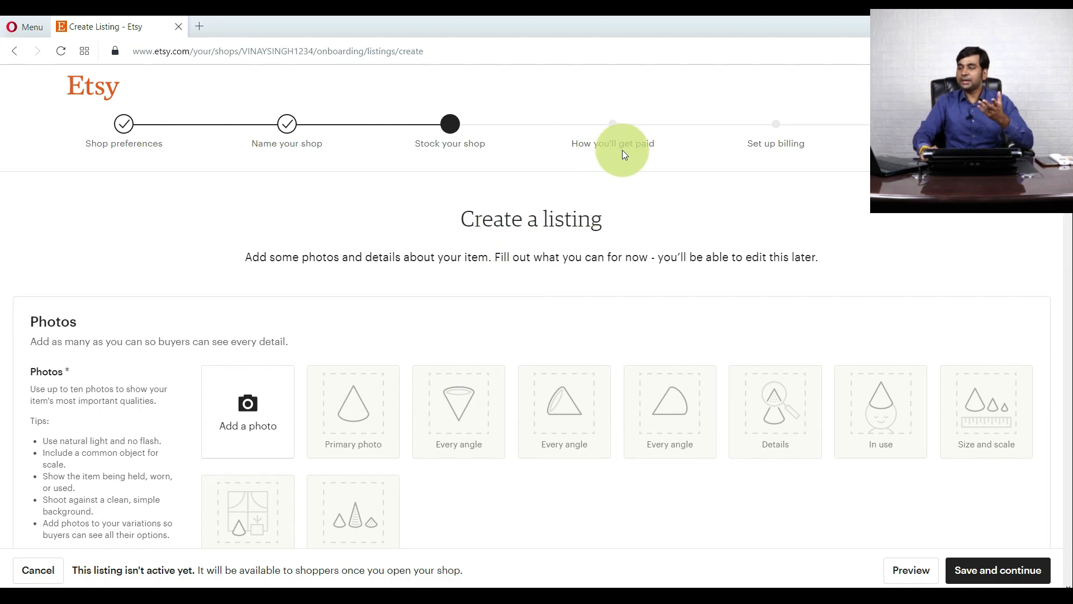
scroll(606, 233, "down", 20)
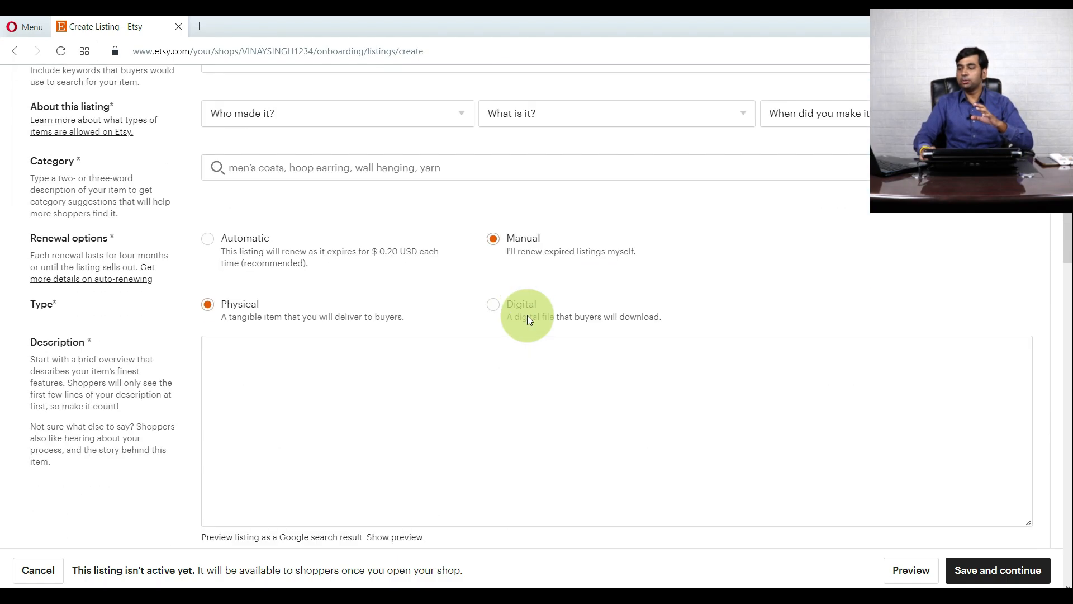
scroll(527, 315, "down", 15)
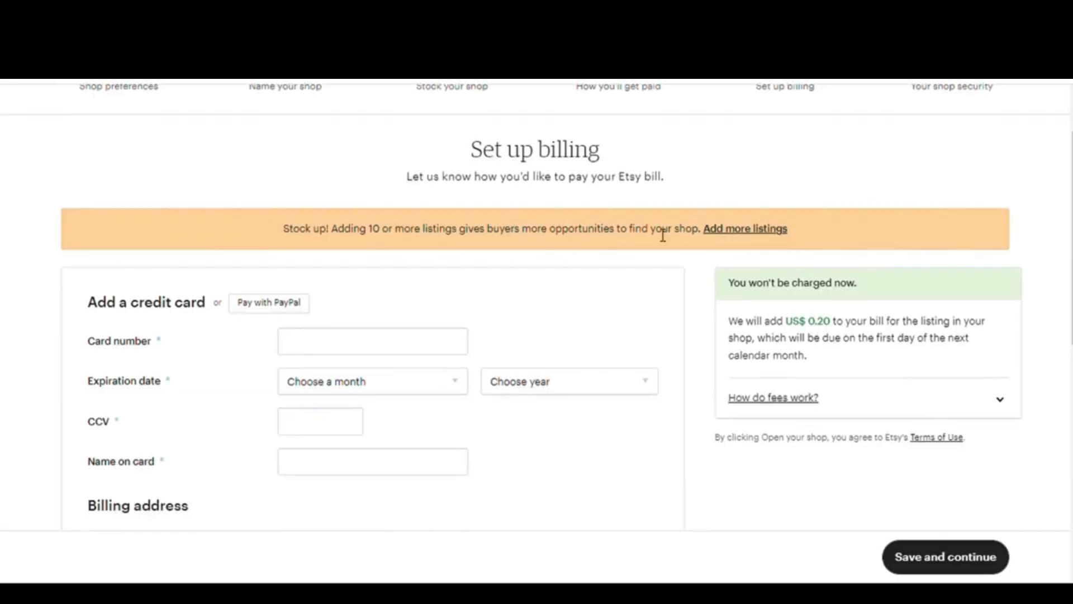
scroll(661, 233, "up", 3)
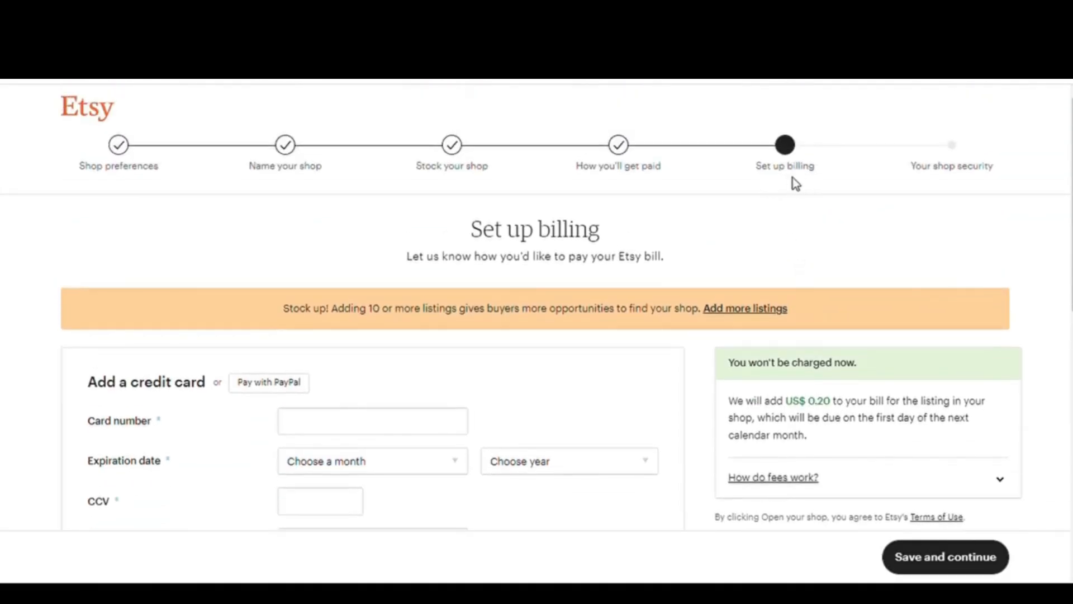
- Go down to the billing credit card form and start entering the card number
scroll(806, 196, "down", 5)
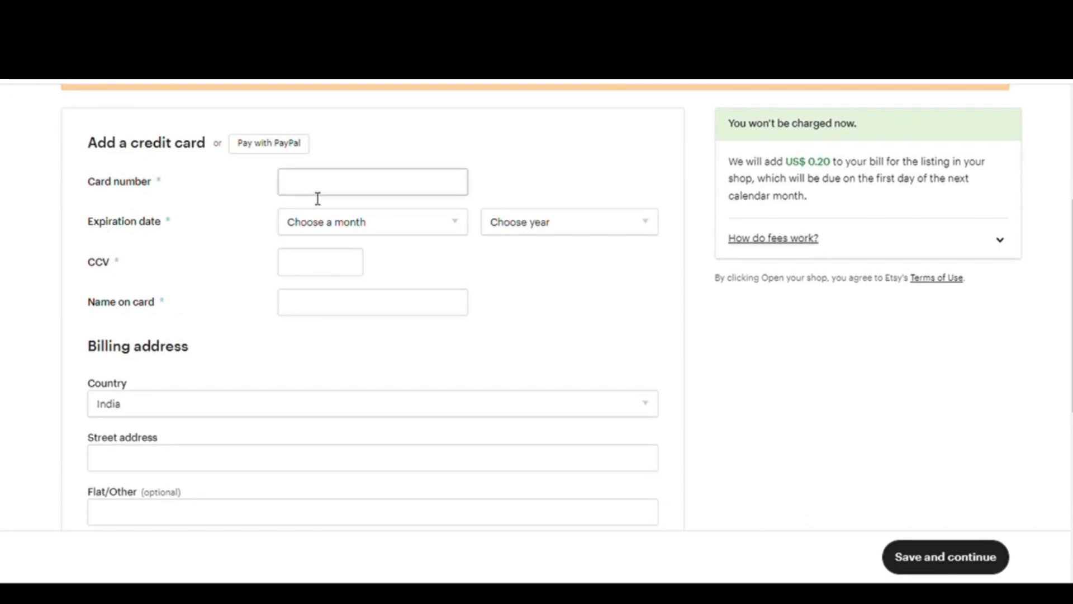
left_click(311, 192)
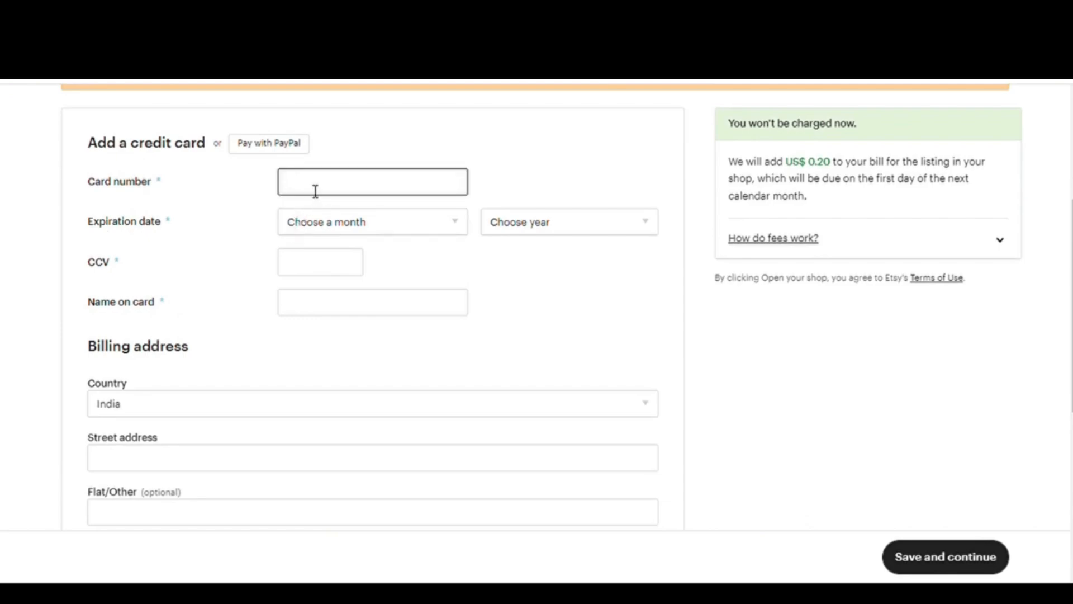